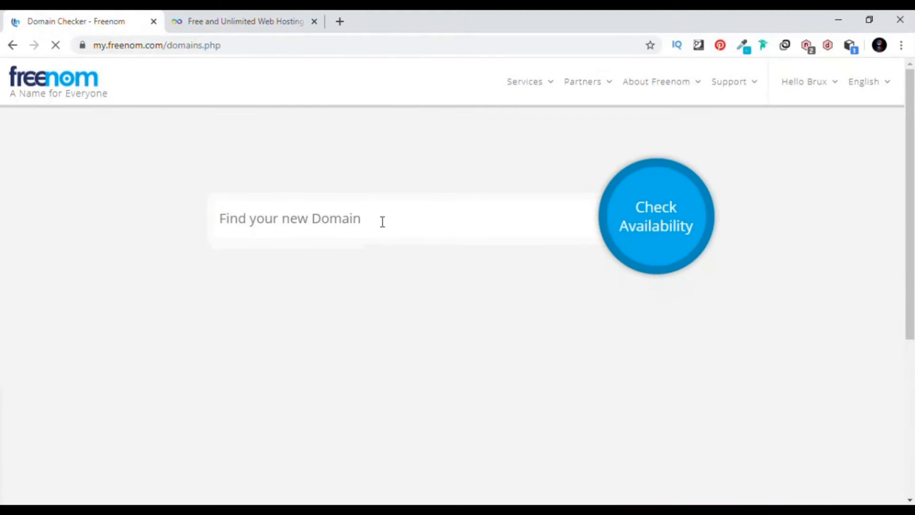
- Check the availability of the domain name newtech-tv
left_click(382, 222)
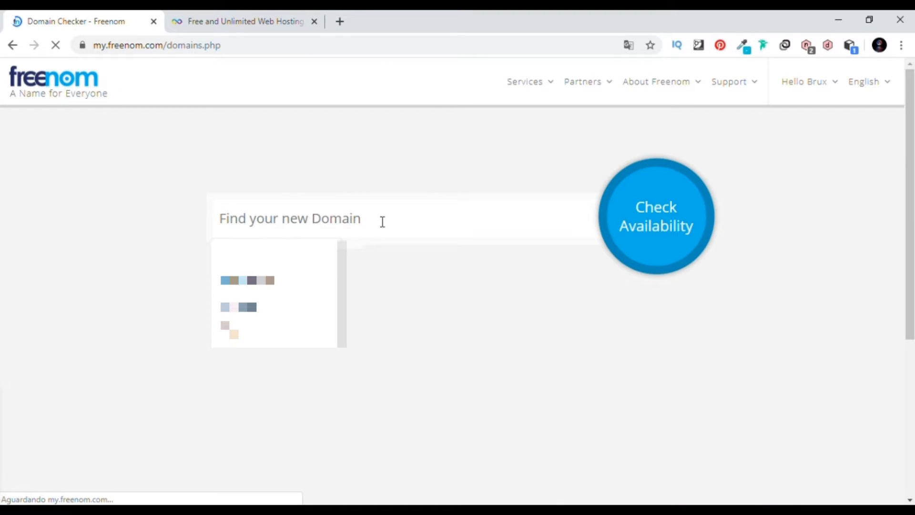
type("new")
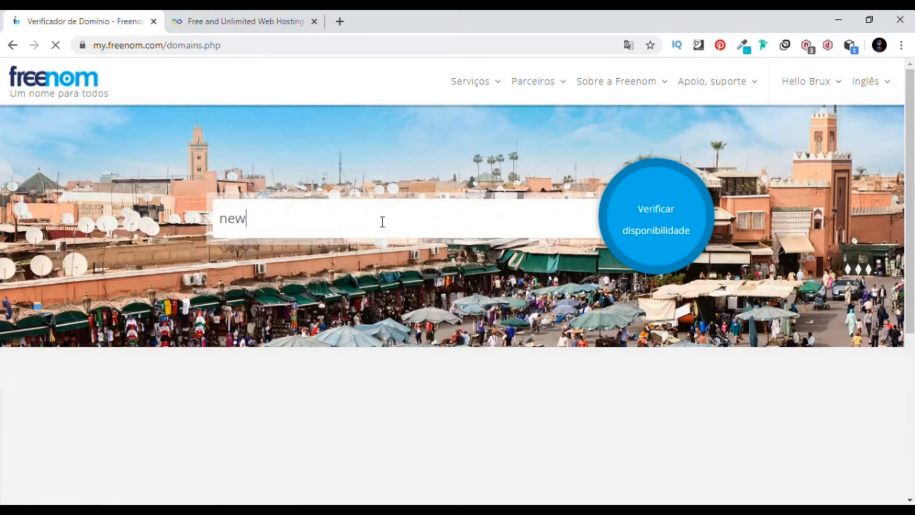
type("tech")
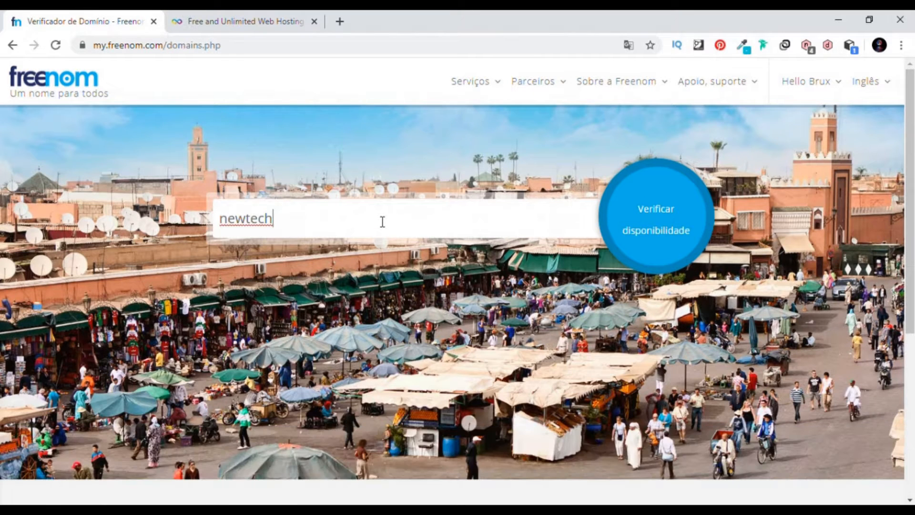
type("tv")
key("Left")
key("Left")
type("-")
left_click(649, 215)
- Add the free newtech-tv.ga domain to the cart and proceed to checkout
scroll(770, 301, "down", 3)
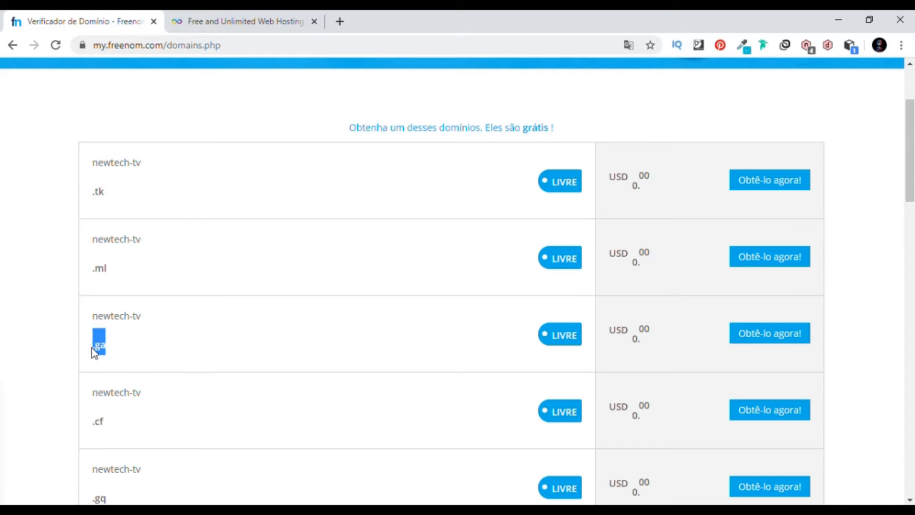
left_click_drag(94, 353, 93, 353)
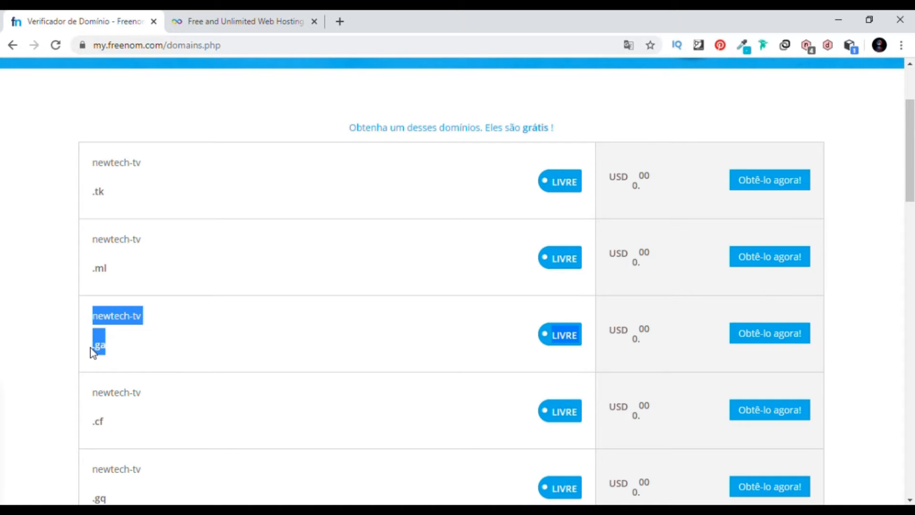
left_click(772, 341)
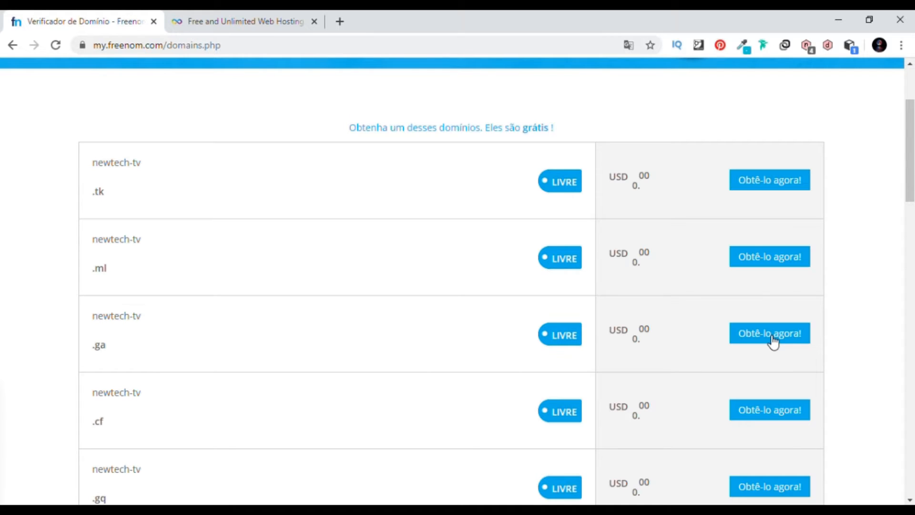
scroll(778, 206, "up", 3)
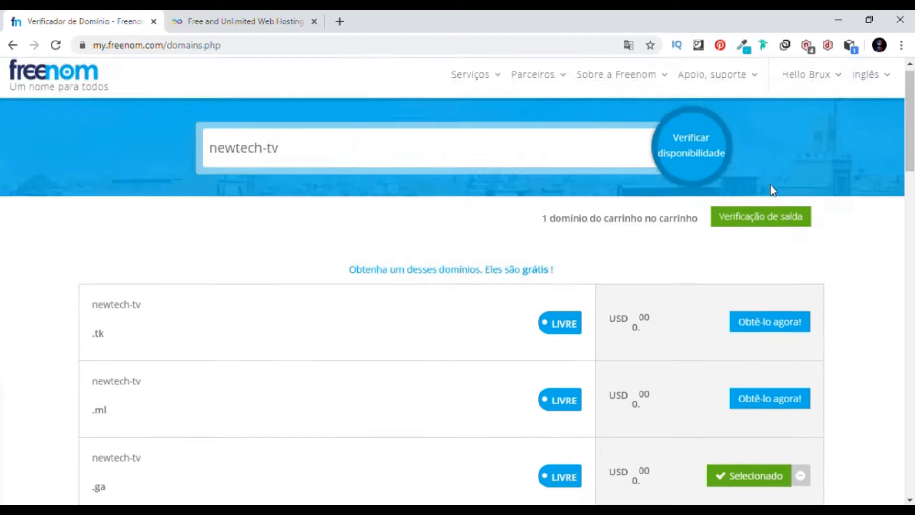
left_click(744, 228)
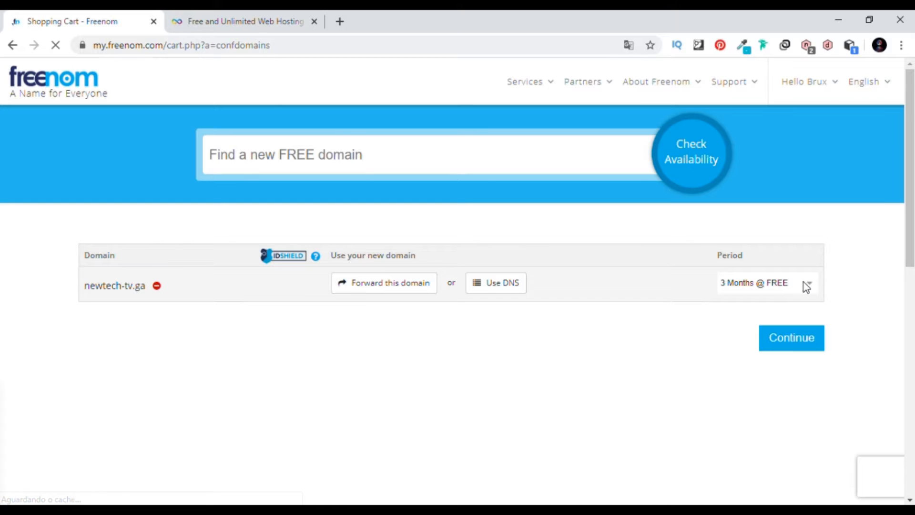
- Set the registration period of newtech-tv.ga to 12 months free and continue to the order review
left_click(808, 284)
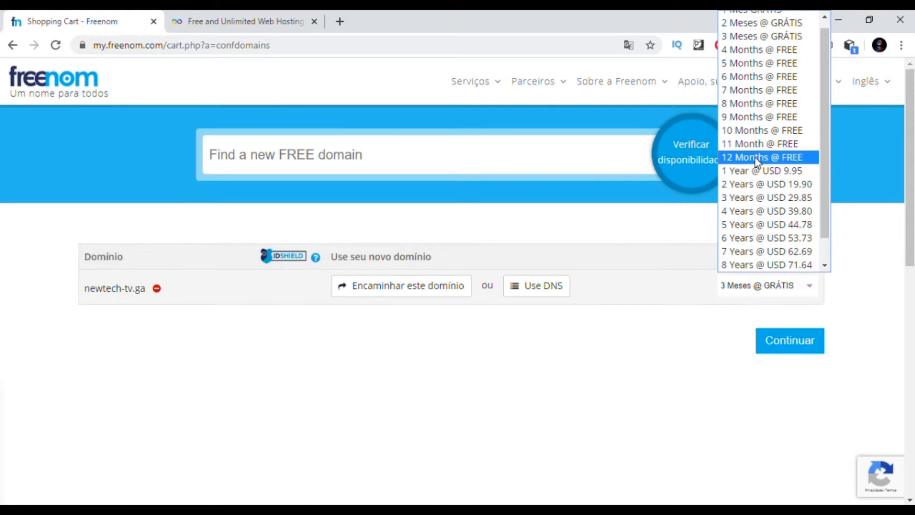
left_click(757, 162)
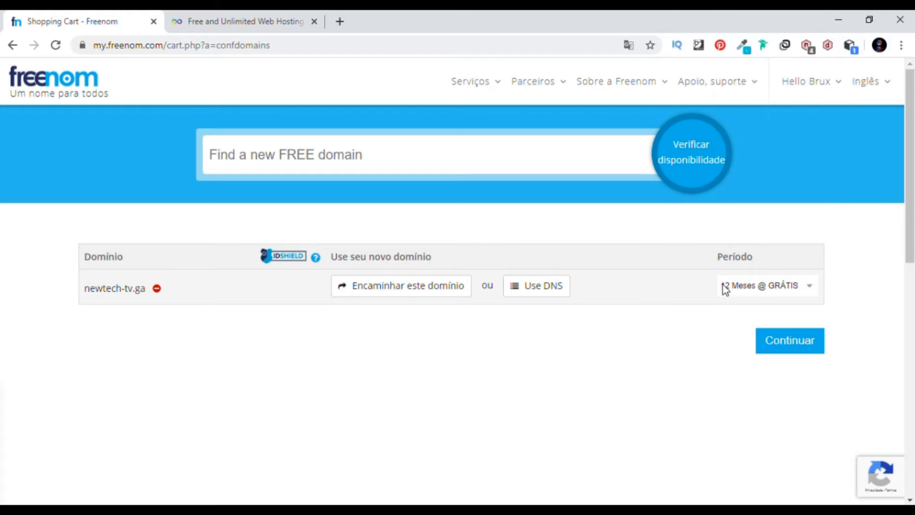
left_click(815, 349)
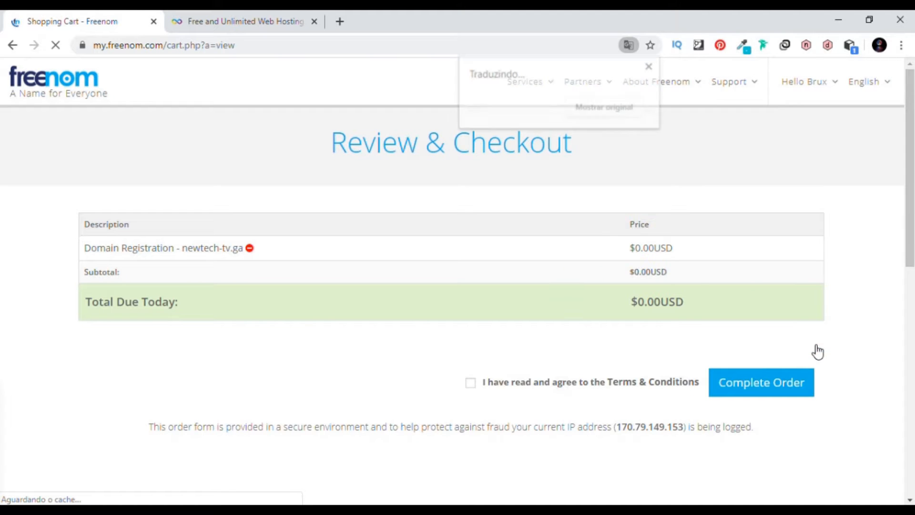
- Agree to the terms and conditions and complete the domain order, dismissing the translation notice
left_click(470, 385)
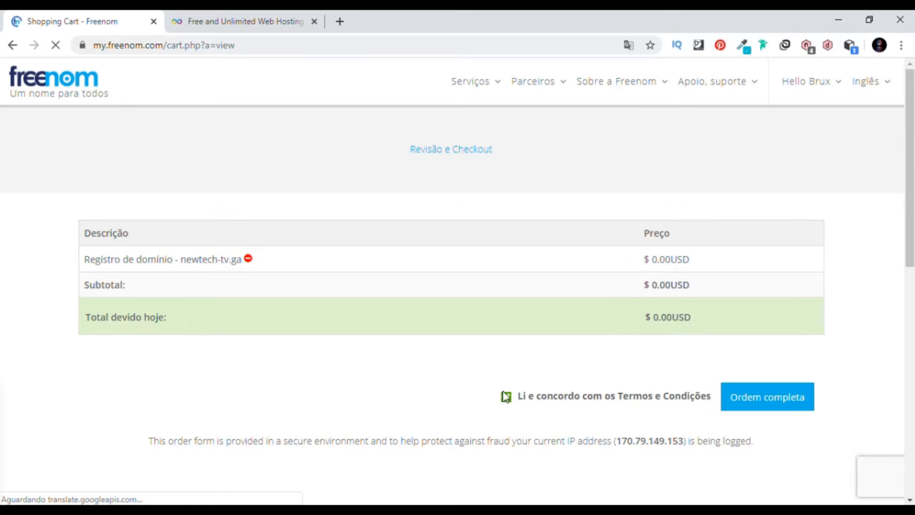
left_click(759, 400)
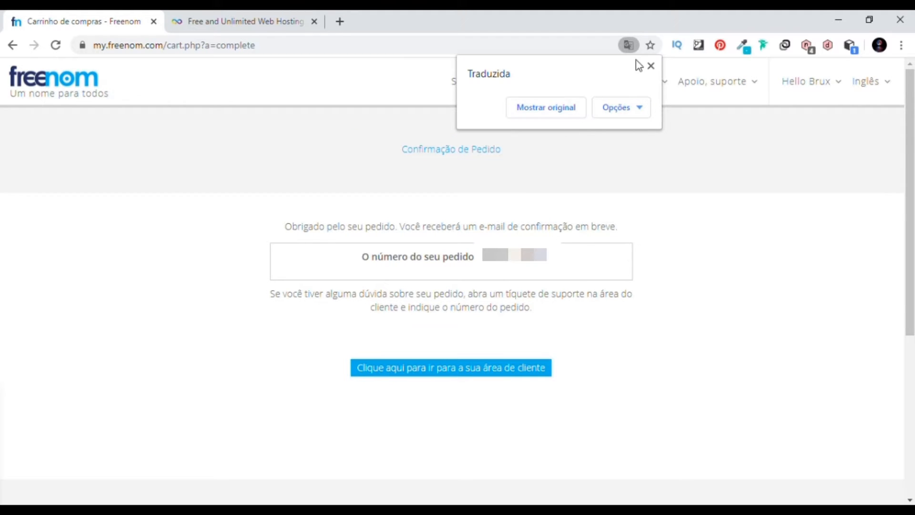
left_click(650, 66)
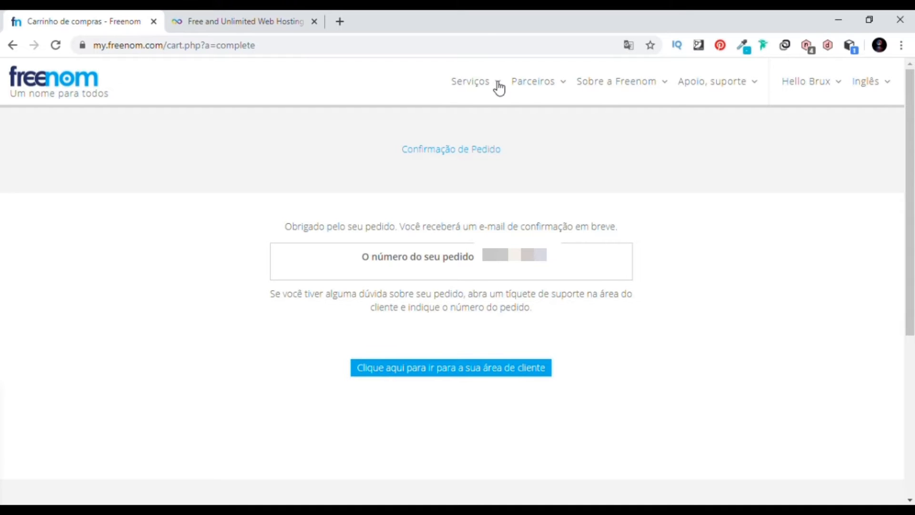
- Open the list of registered domains and go to the management page of newtech-tv.ga
mouse_move(494, 92)
left_click(475, 153)
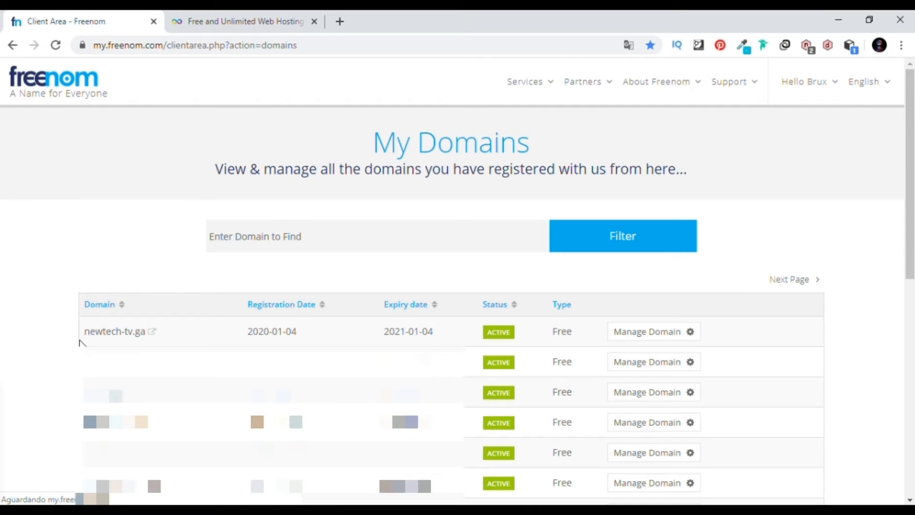
left_click_drag(83, 332, 244, 327)
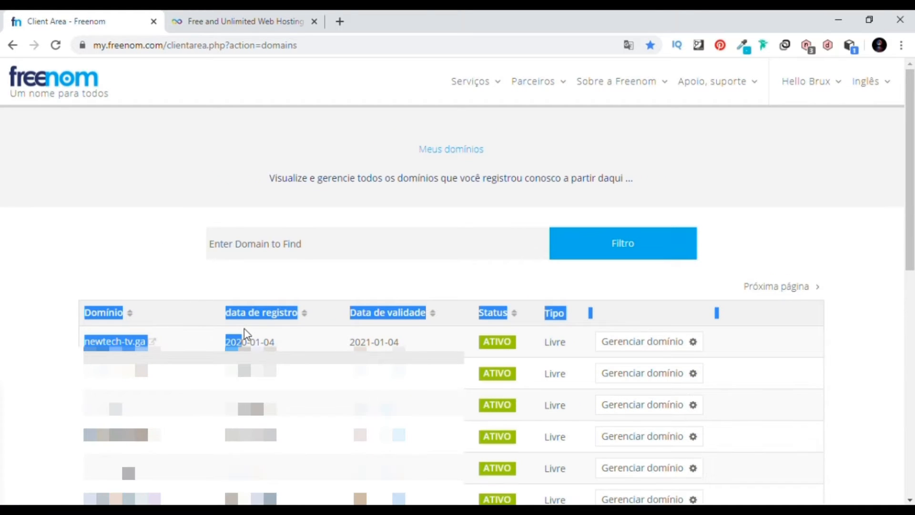
left_click(895, 329)
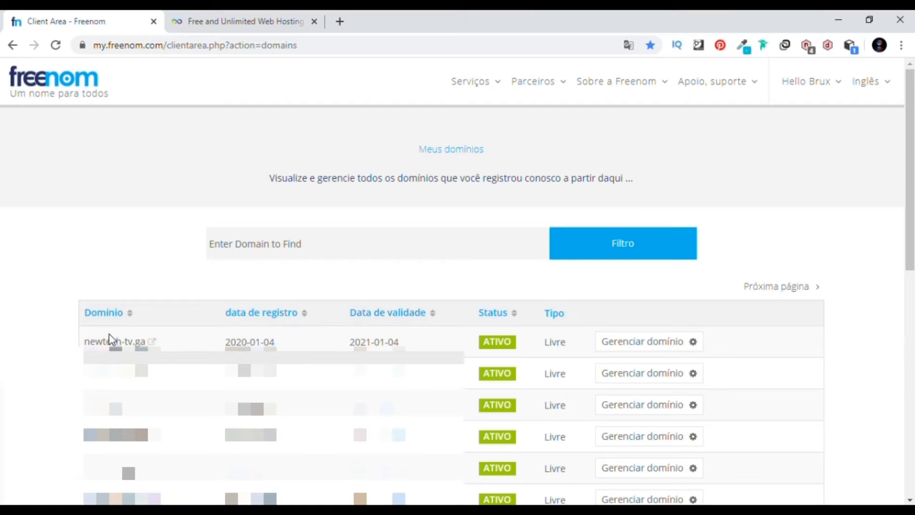
left_click(625, 351)
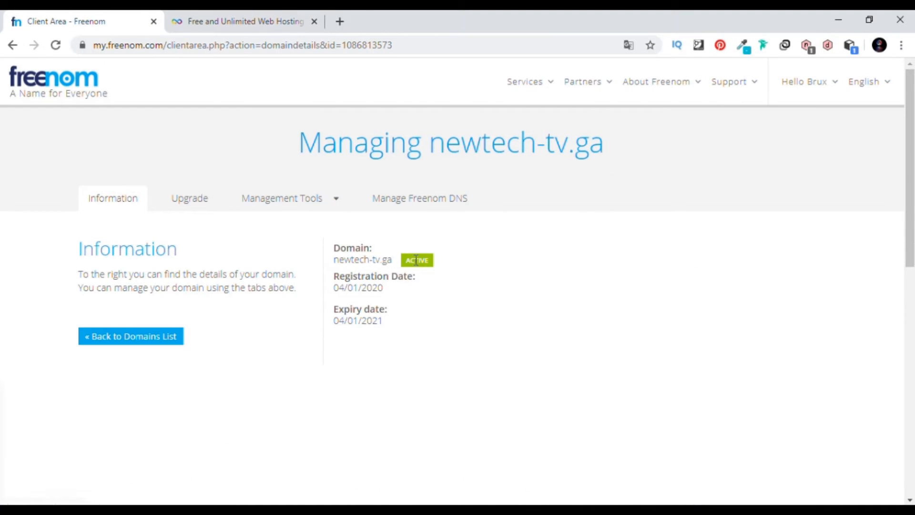
left_click_drag(440, 262, 335, 260)
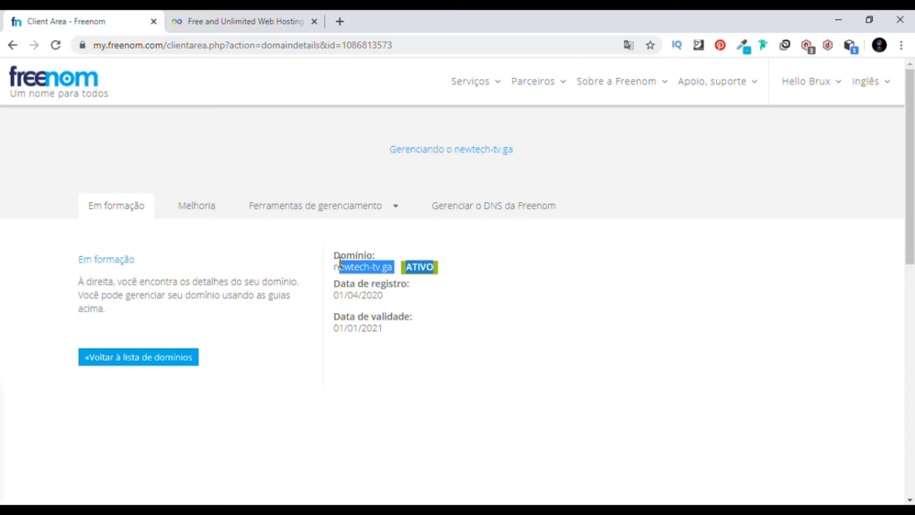
left_click(474, 259)
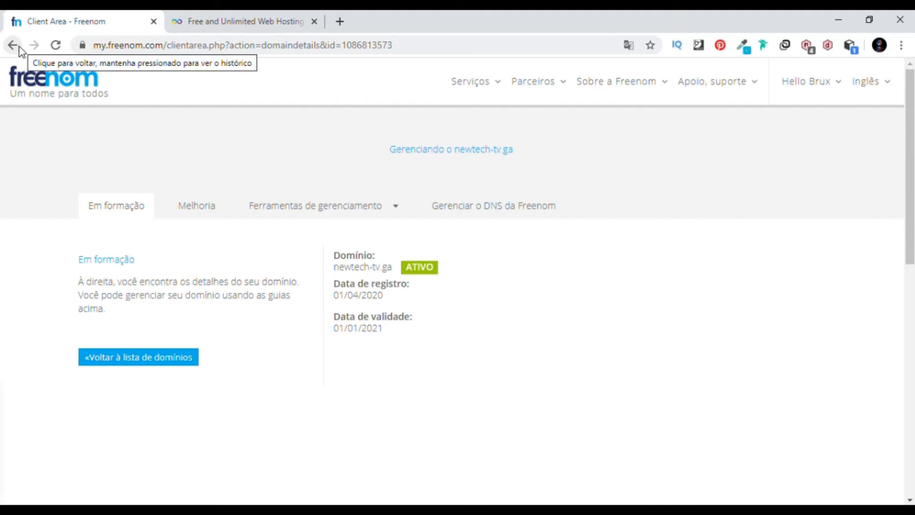
- Switch to the InfinityFree site and sign in to the client area with Remember Me enabled, keeping the accounts page in its original language
left_click(252, 27)
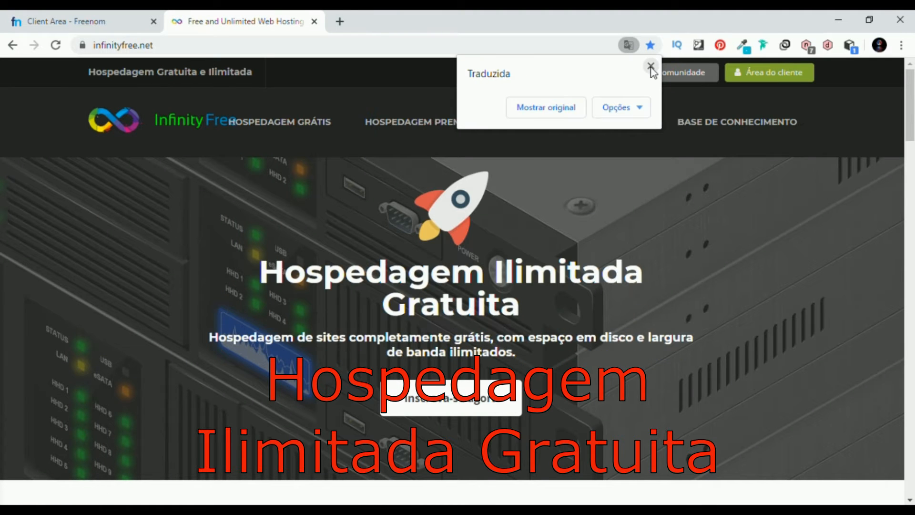
left_click(651, 66)
left_click(766, 74)
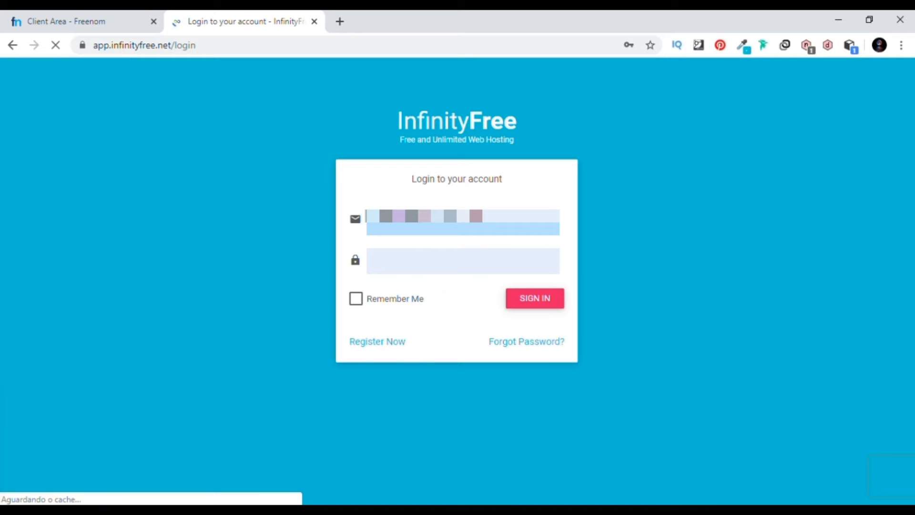
left_click(359, 304)
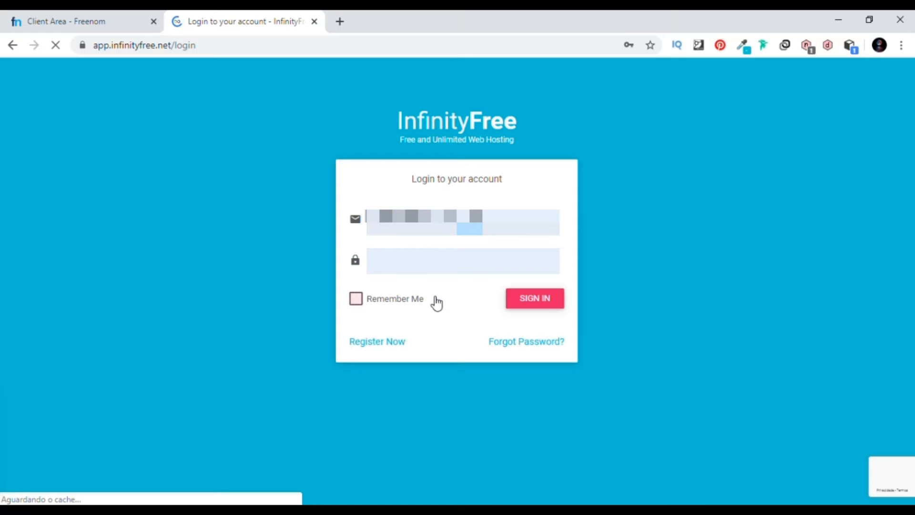
left_click(542, 301)
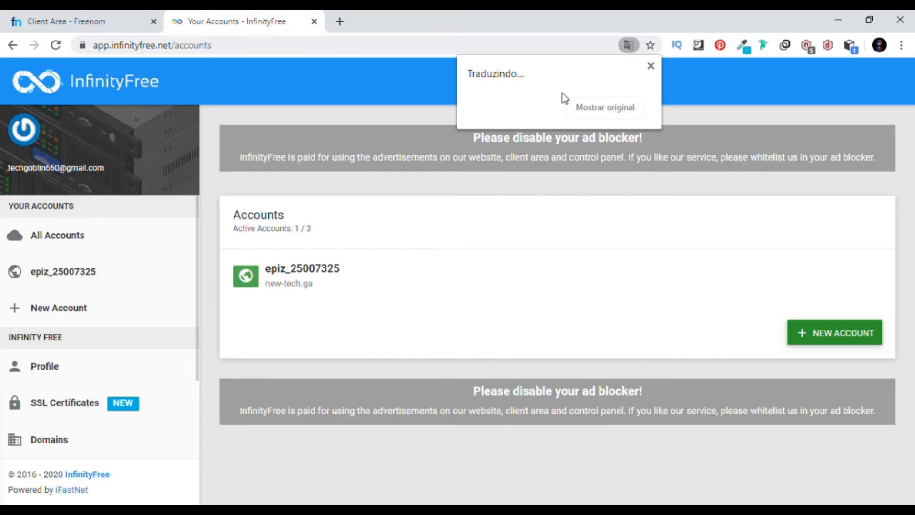
left_click(546, 105)
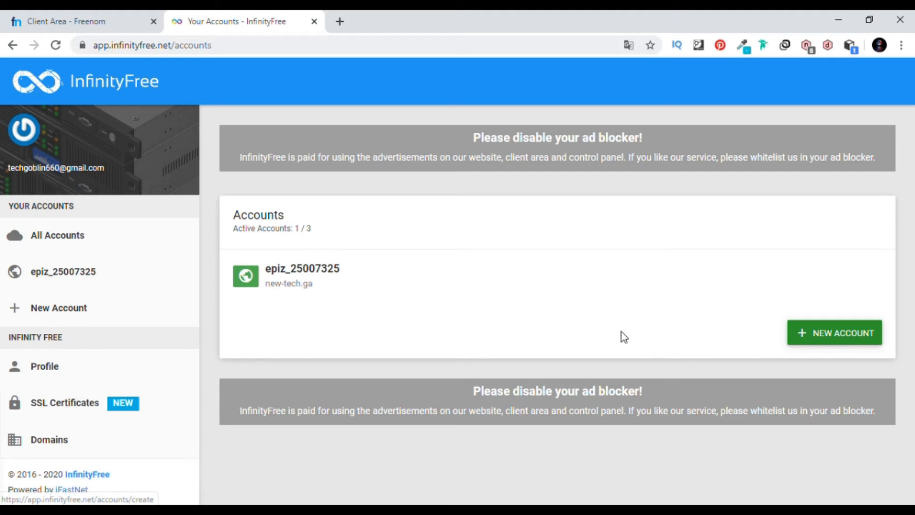
- Start creating a new hosting account and choose to use a custom domain instead of a free subdomain
left_click(825, 343)
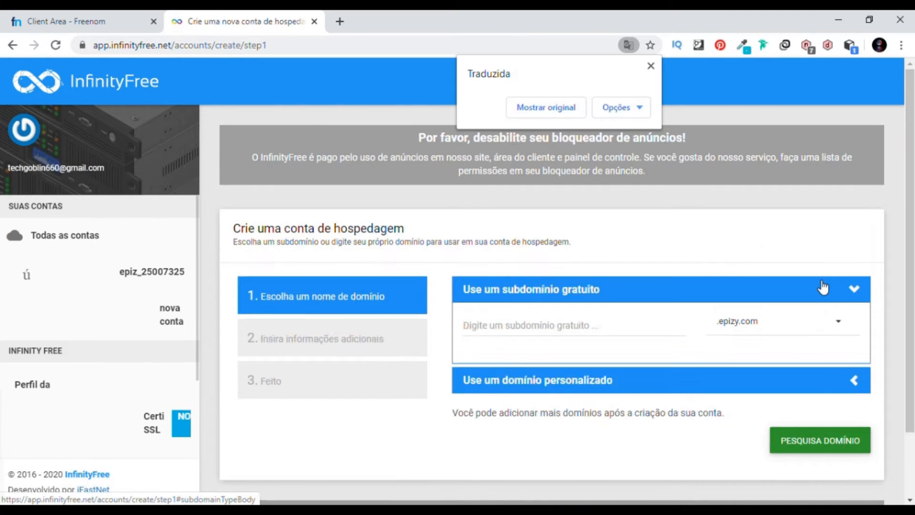
left_click(823, 287)
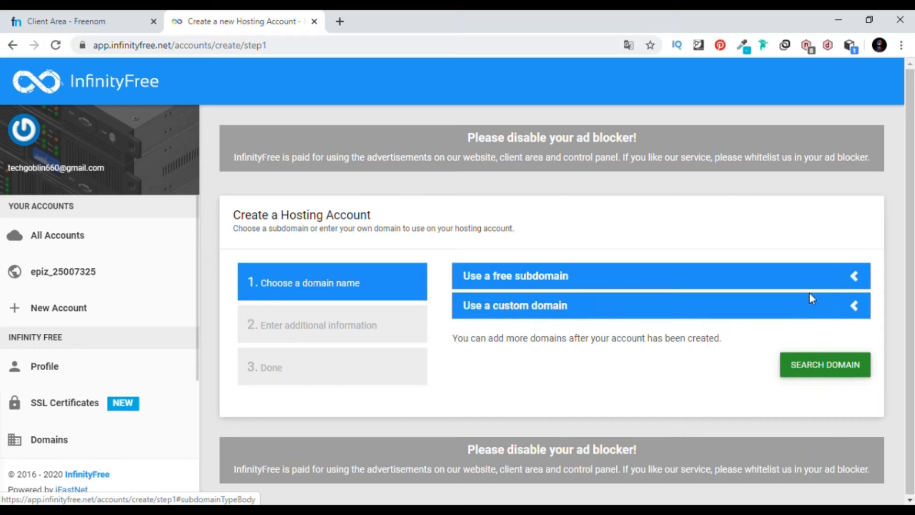
left_click(802, 313)
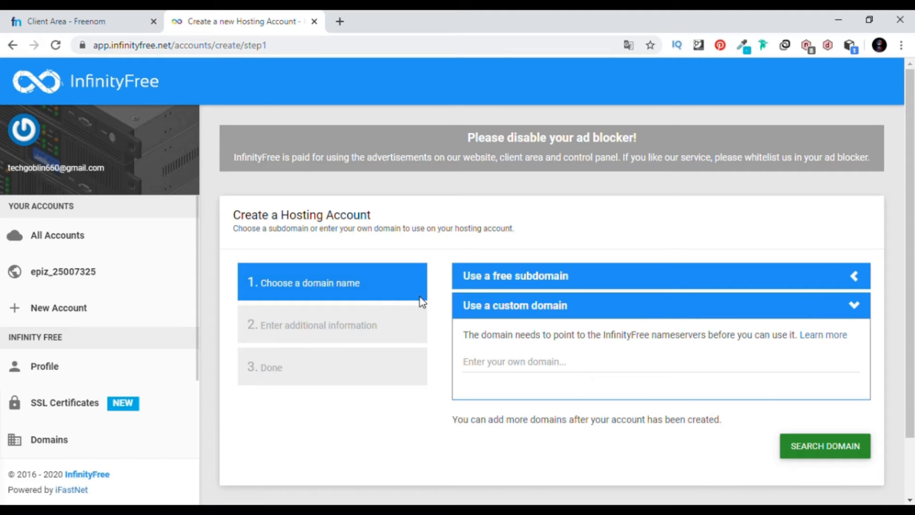
- Copy the domain name newtech-tv.ga from its Freenom management page and enter it as the hosting account's custom domain
left_click(119, 21)
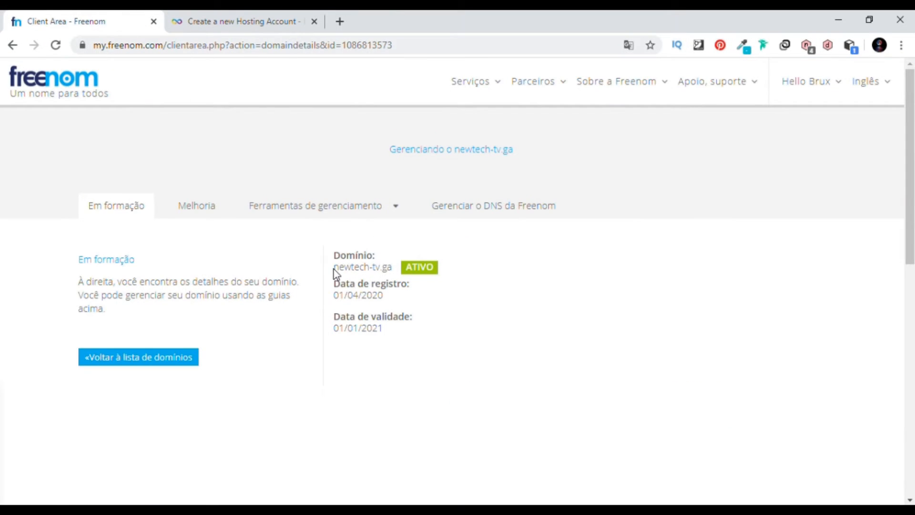
left_click_drag(335, 268, 388, 268)
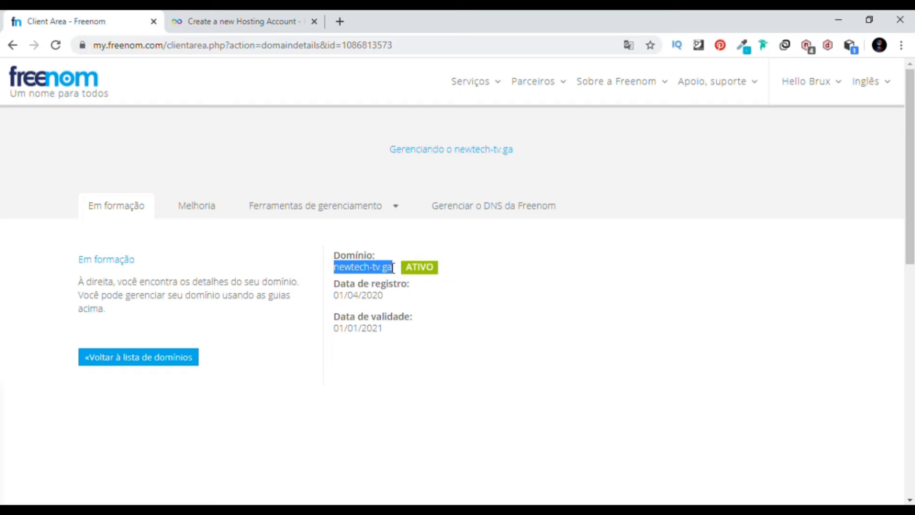
right_click(393, 268)
left_click(410, 279)
left_click(250, 19)
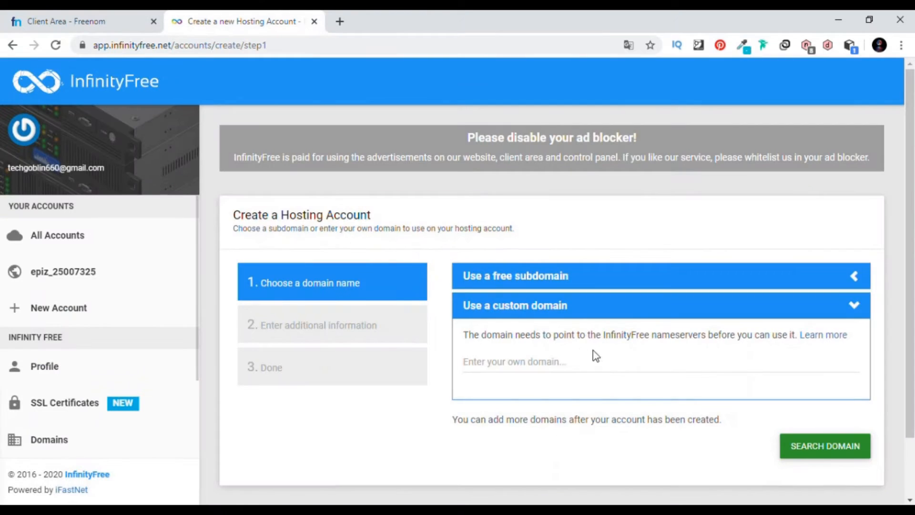
right_click(567, 362)
left_click(619, 222)
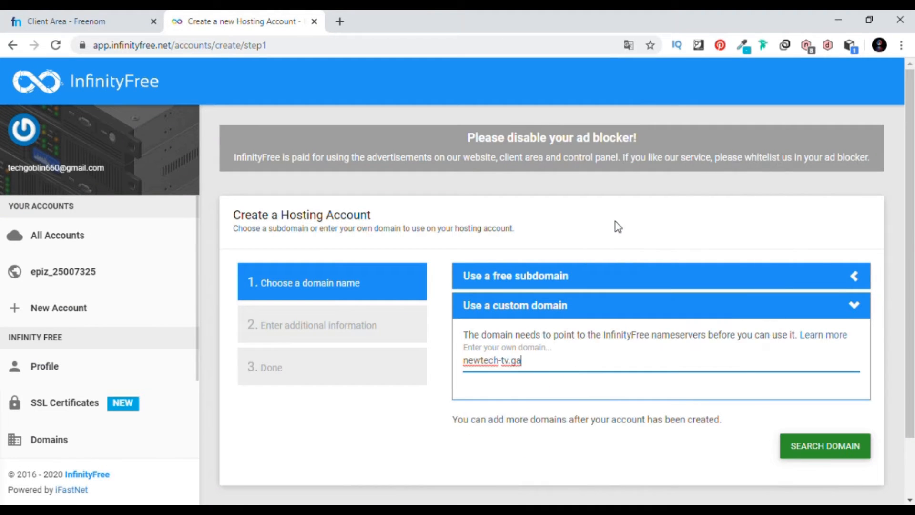
- Open the guide on pointing a domain to InfinityFree and highlight its list of correct nameservers
left_click(815, 335)
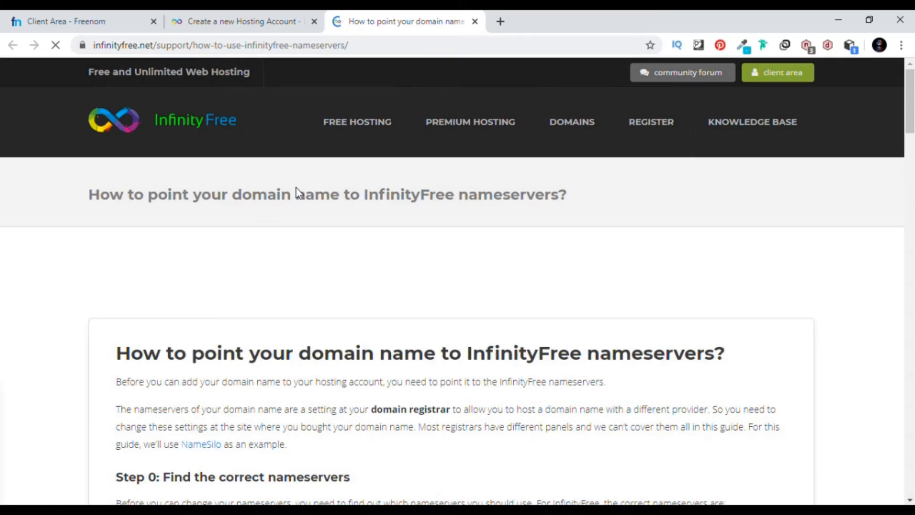
scroll(239, 273, "down", 7)
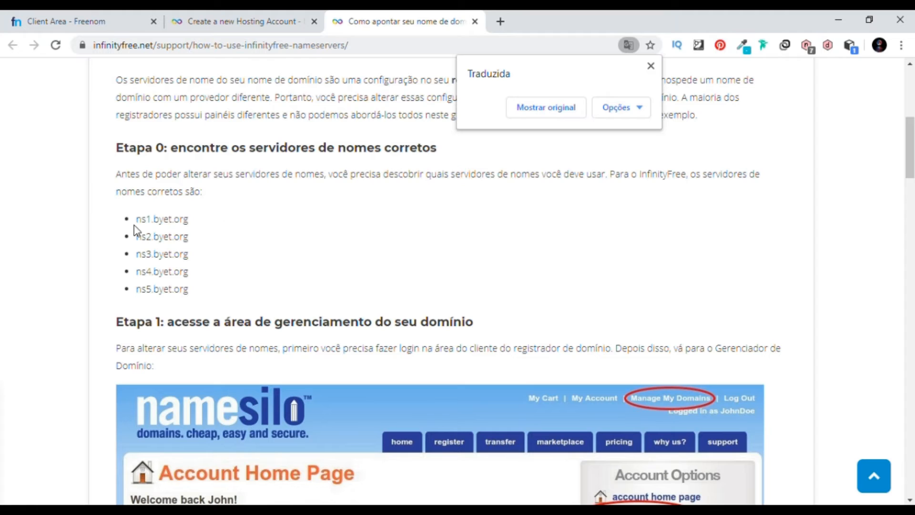
left_click_drag(137, 218, 190, 288)
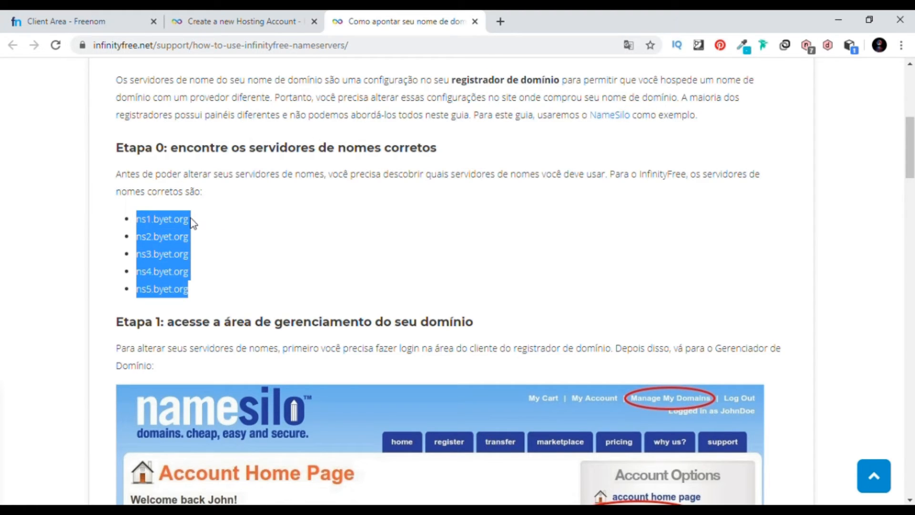
- Copy only the first nameserver, ns1.byet.org, from the guide's nameserver list
left_click(135, 223)
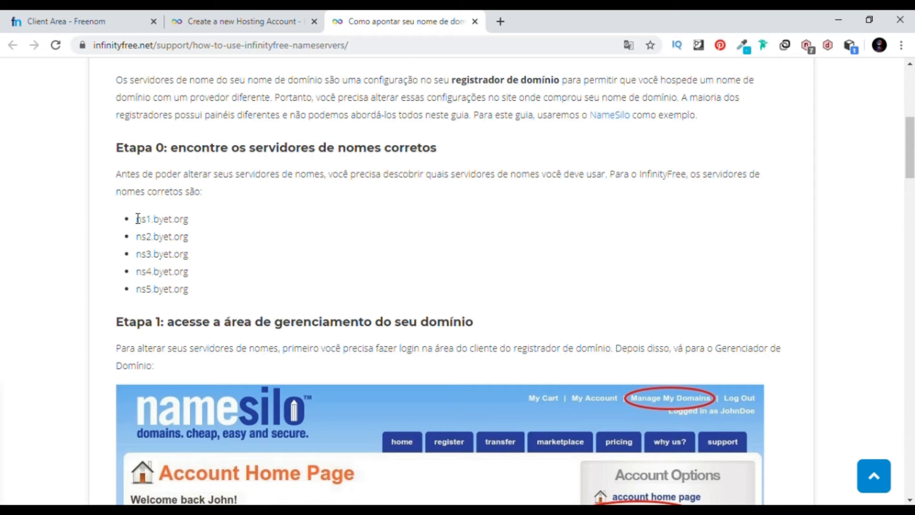
left_click_drag(136, 220, 191, 224)
right_click(174, 220)
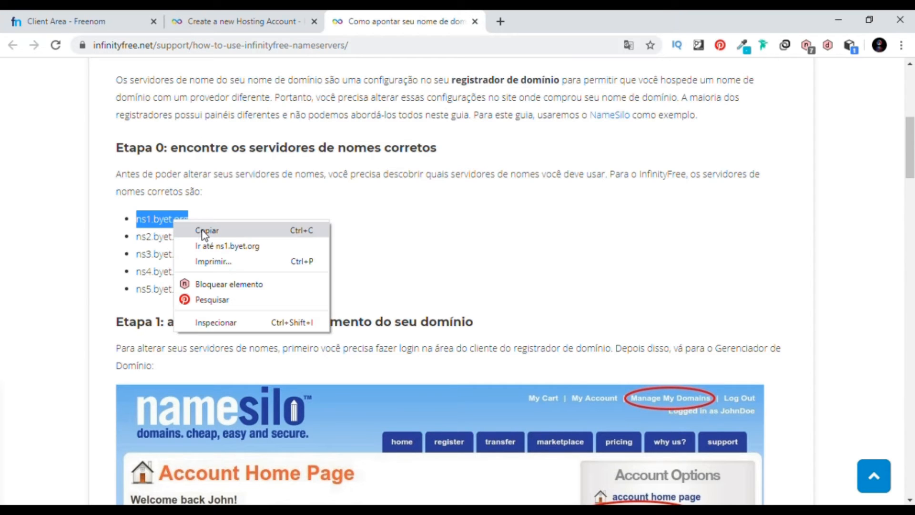
left_click(204, 231)
- Switch to Freenom, open the nameserver settings of newtech-tv.ga, choose custom nameservers and enter ns1.byet.org as Nameserver 1
left_click(113, 21)
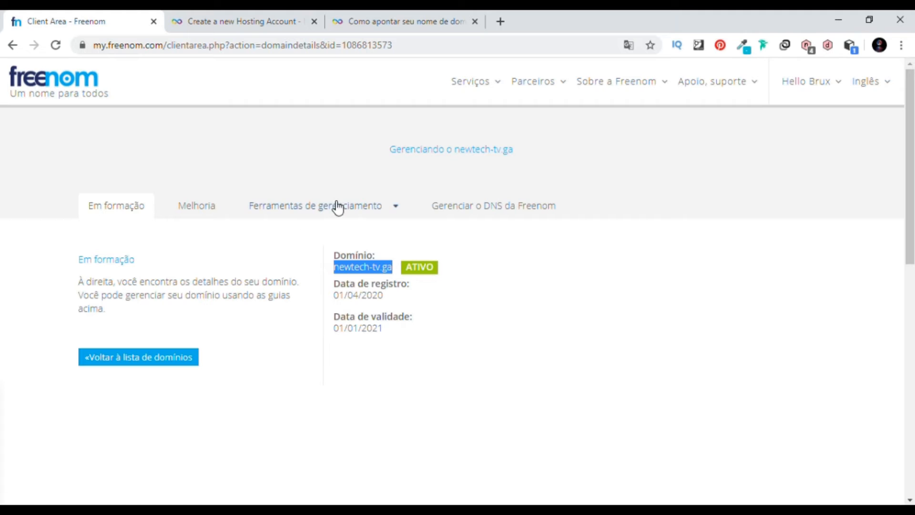
left_click(394, 209)
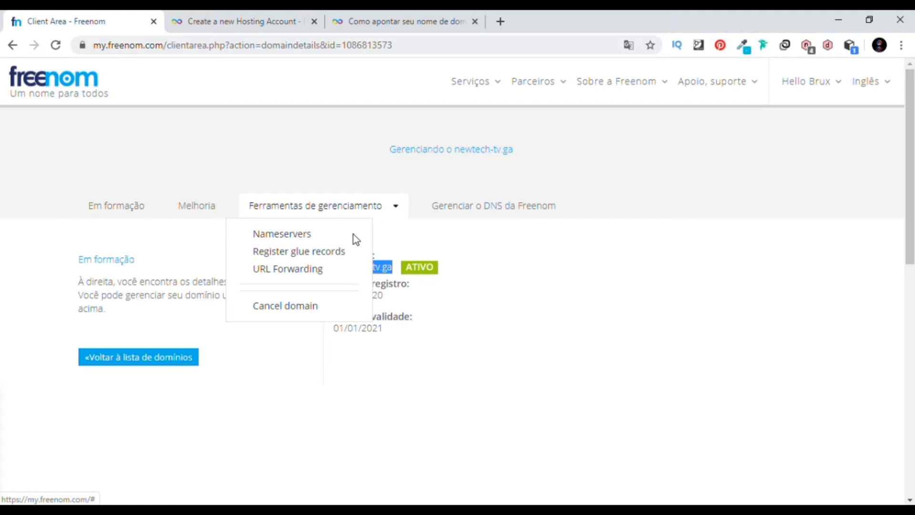
left_click(272, 239)
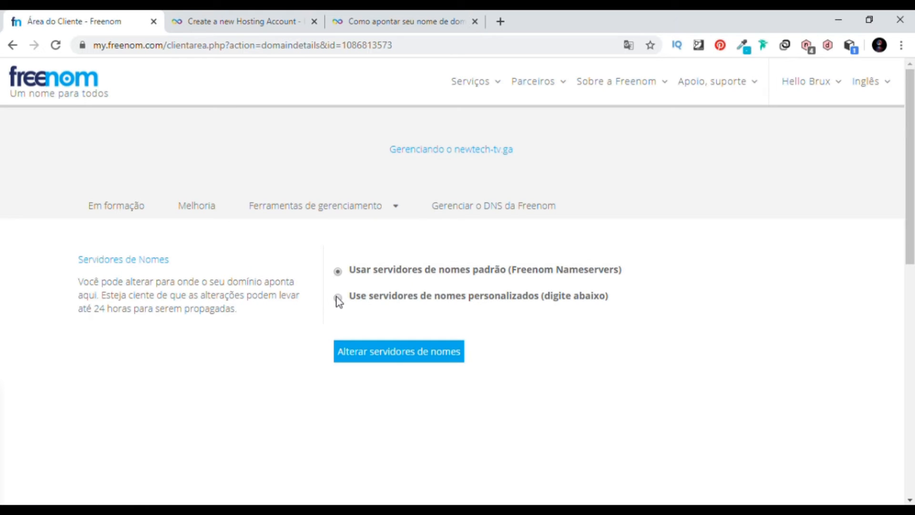
left_click(338, 298)
left_click(359, 365)
right_click(358, 366)
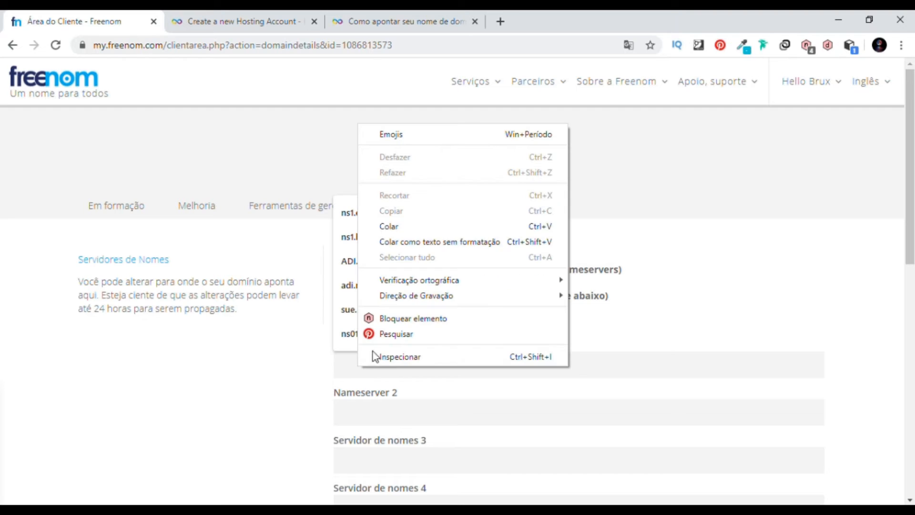
left_click(387, 228)
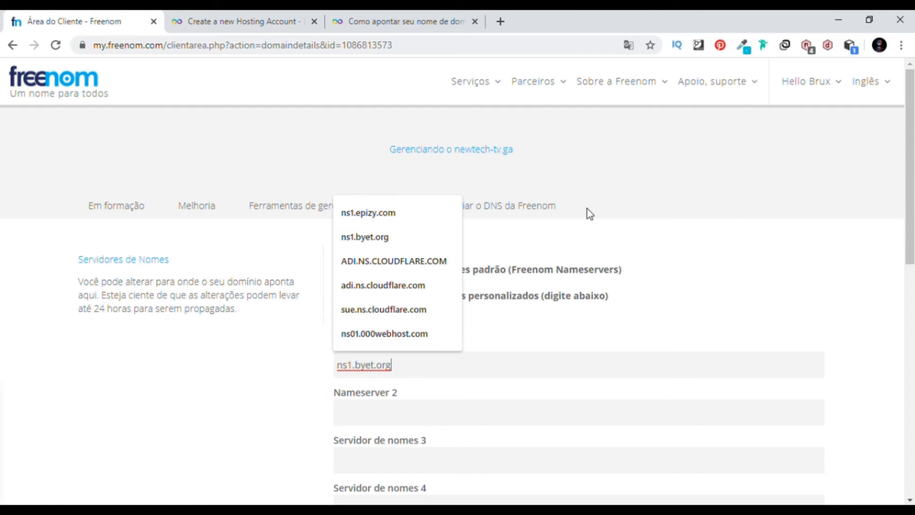
left_click(680, 232)
- Copy ns2.byet.org from the InfinityFree guide and enter it as Nameserver 2 on the Freenom page
left_click(381, 21)
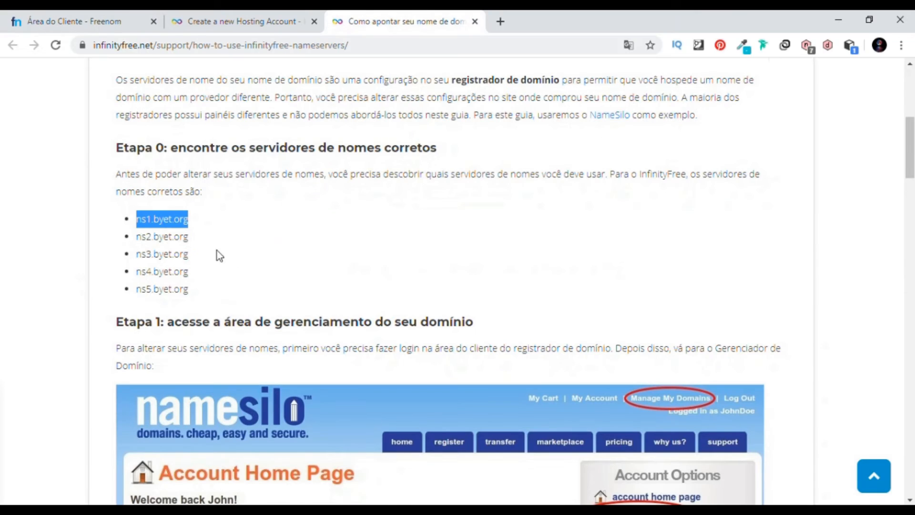
left_click_drag(193, 238, 141, 240)
right_click(138, 240)
left_click(160, 253)
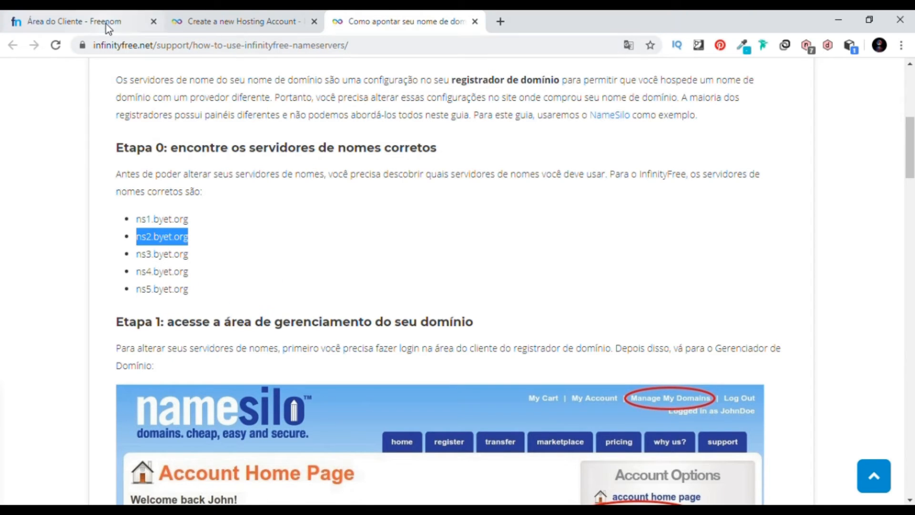
left_click(106, 24)
right_click(350, 417)
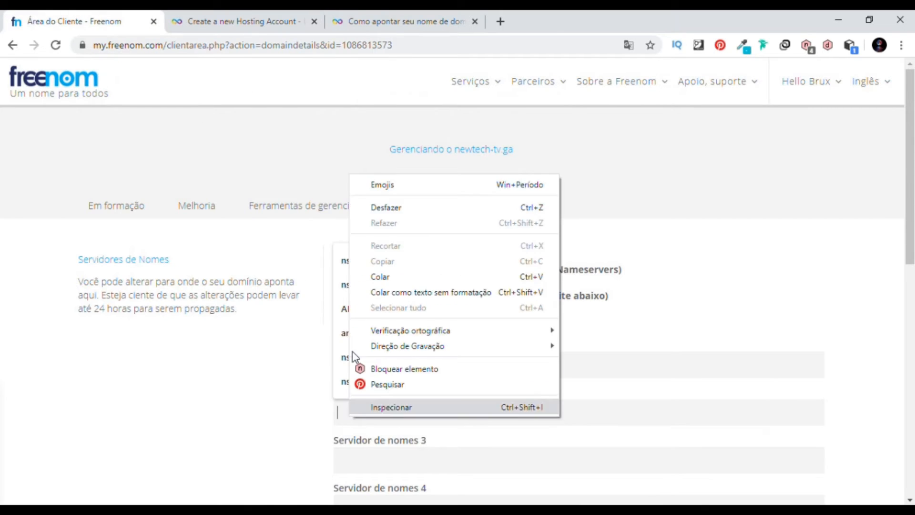
left_click(375, 274)
- Set nameservers 3, 4 and 5 to ns3.byet.org, ns4.byet.org and ns5.byet.org, and submit the nameserver change
scroll(653, 382, "down", 1)
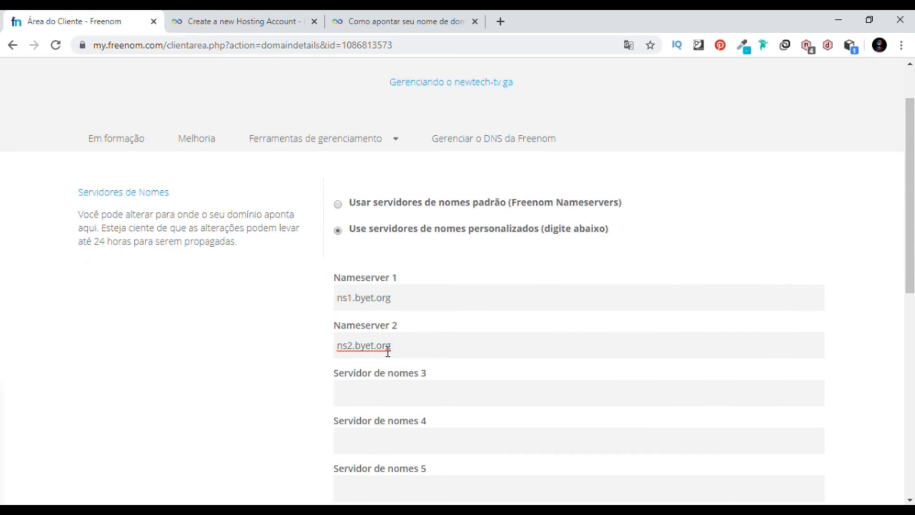
left_click(356, 395)
left_click(356, 422)
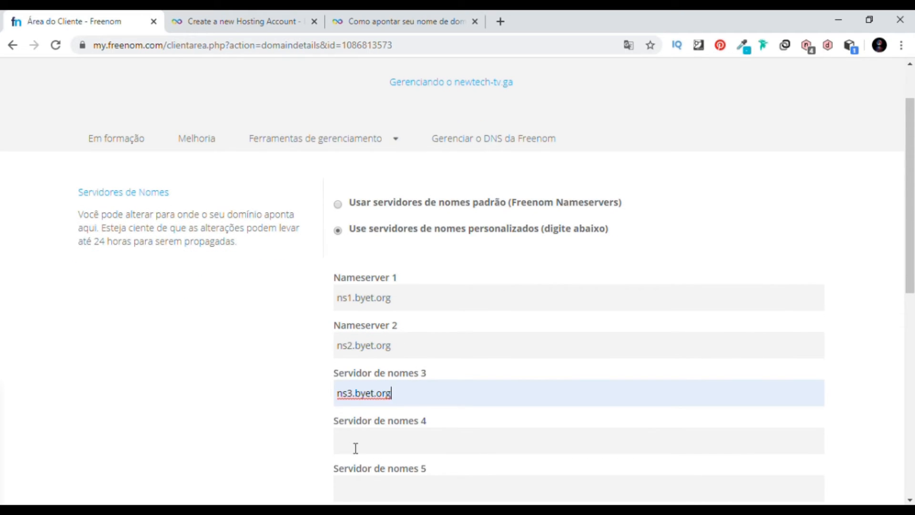
left_click(356, 441)
left_click(365, 387)
scroll(367, 392, "down", 2)
left_click(359, 355)
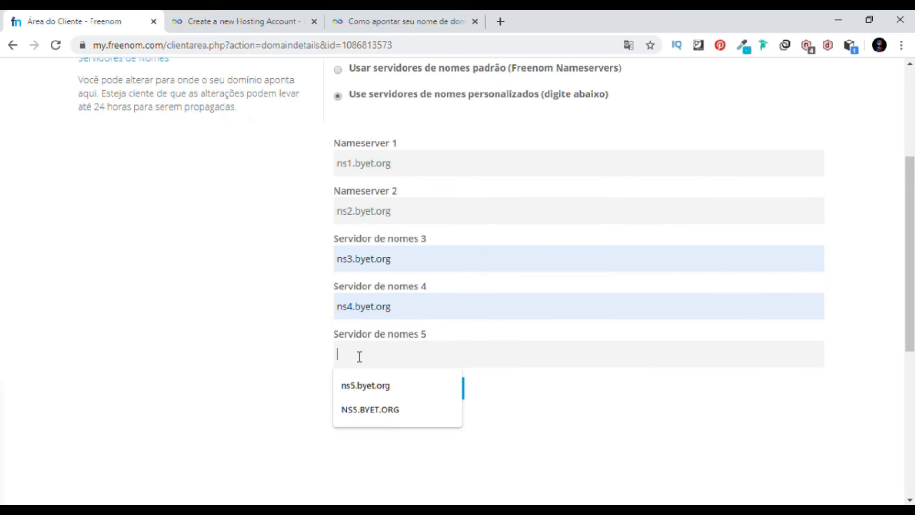
left_click(353, 383)
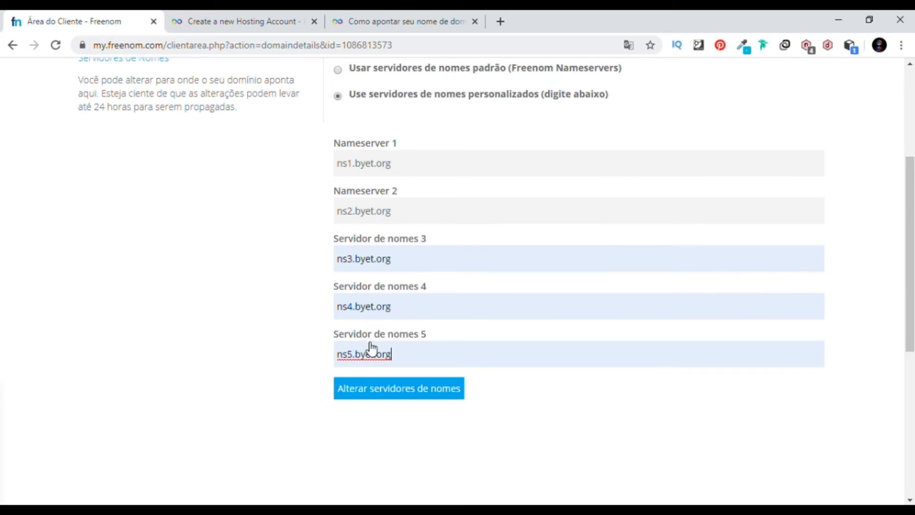
left_click(429, 394)
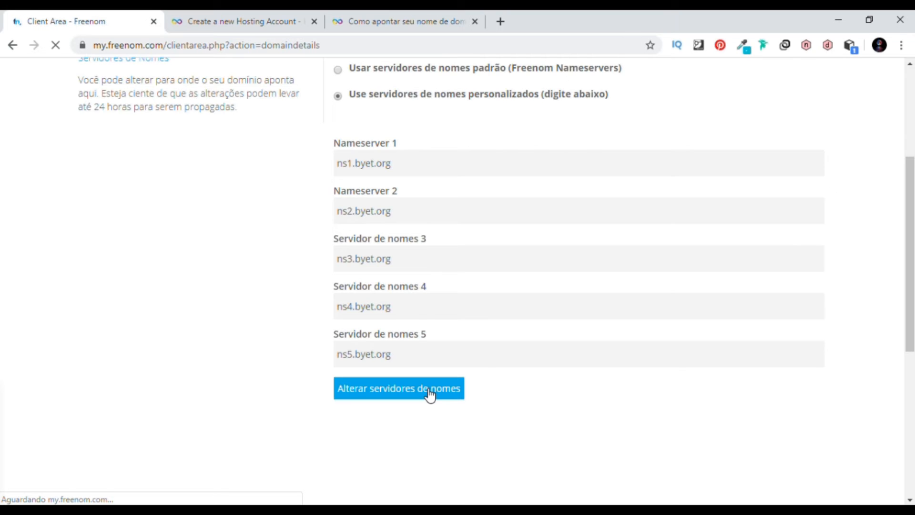
left_click_drag(382, 230, 514, 231)
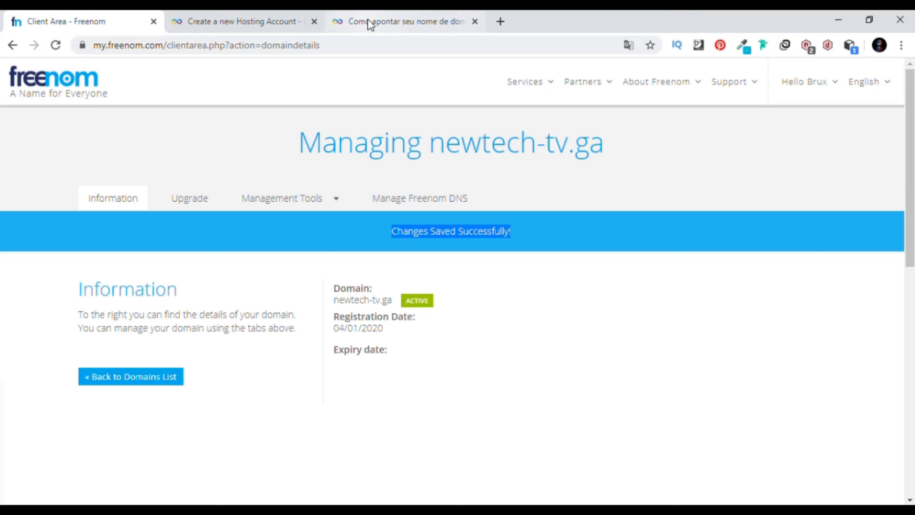
- Recheck the nameserver list, close the guide, and search for the custom domain newtech-tv.ga in the InfinityFree hosting account form
left_click(402, 21)
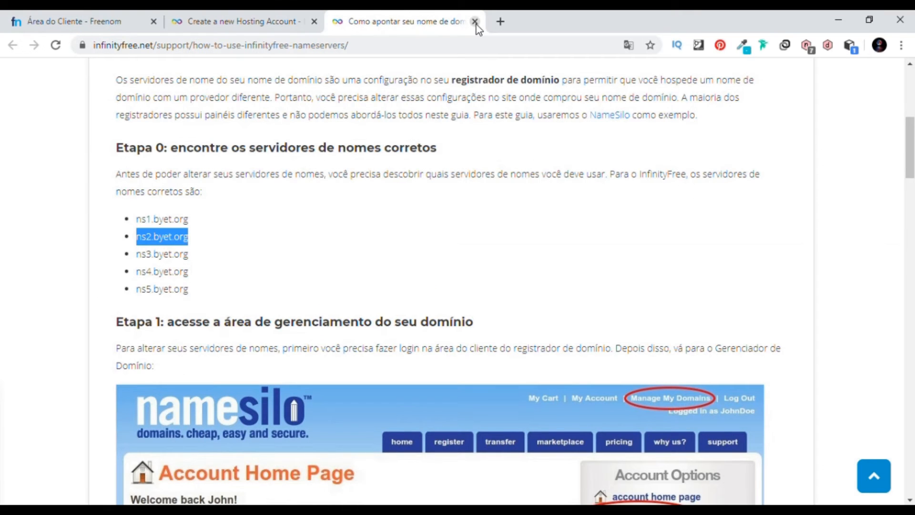
left_click_drag(194, 287, 147, 220)
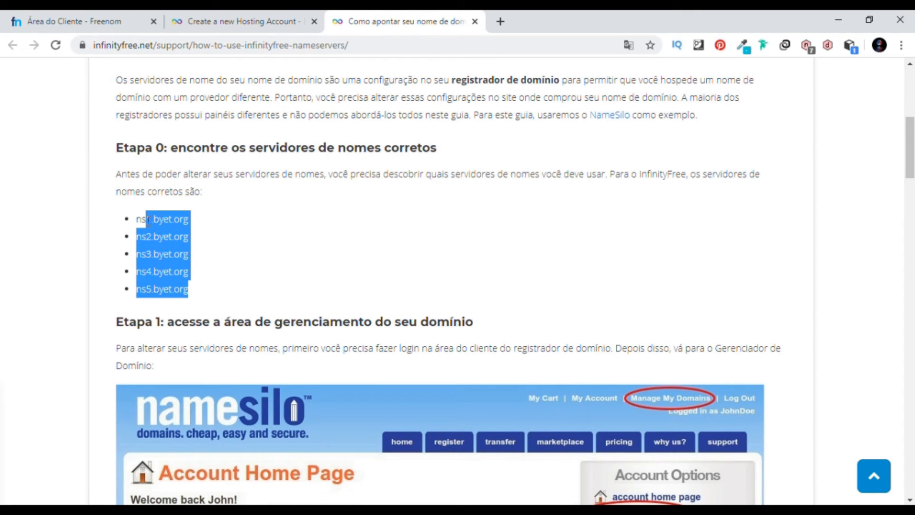
left_click(474, 21)
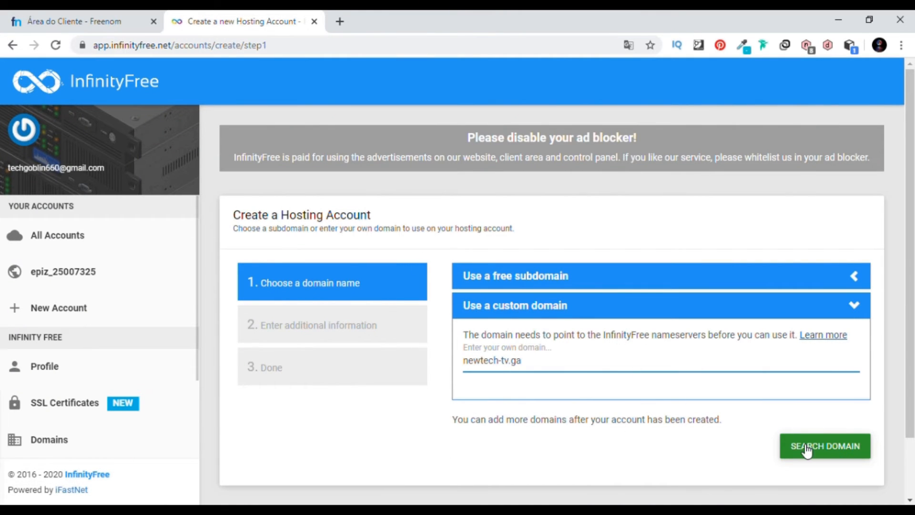
left_click(822, 455)
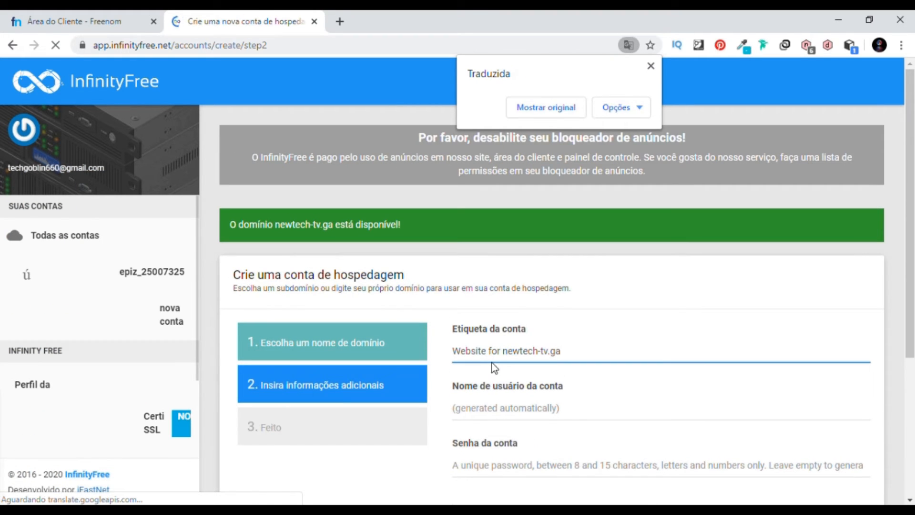
- Shorten the account label to newtech-tv.ga, complete the robot check and create the hosting account
left_click_drag(503, 351, 452, 353)
key("BackSpace")
scroll(703, 372, "down", 4)
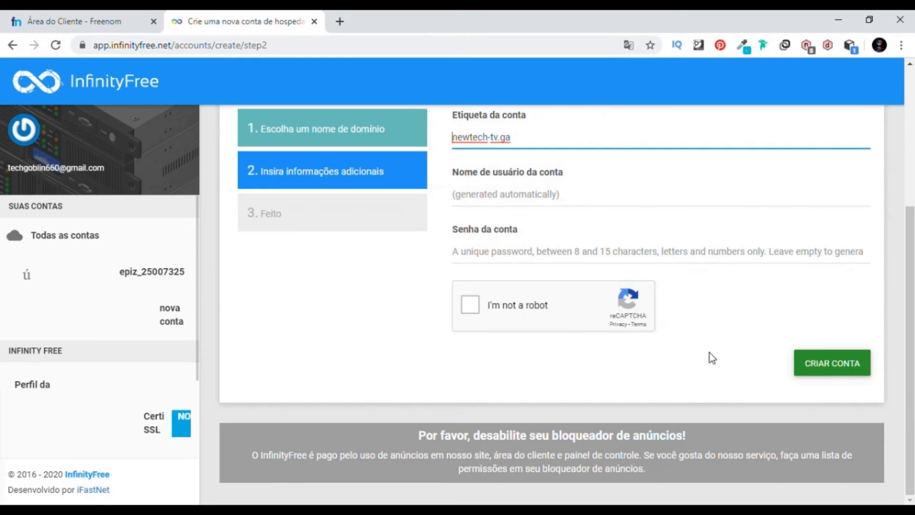
left_click(465, 311)
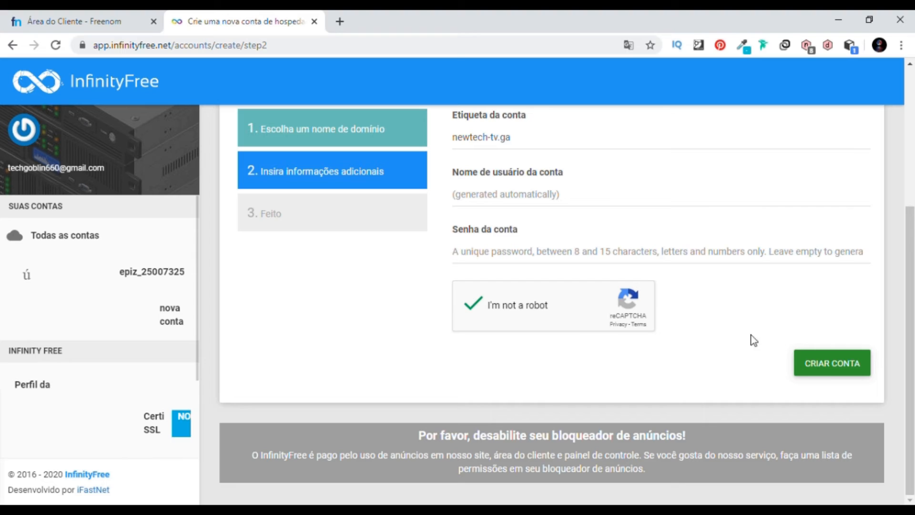
left_click(834, 368)
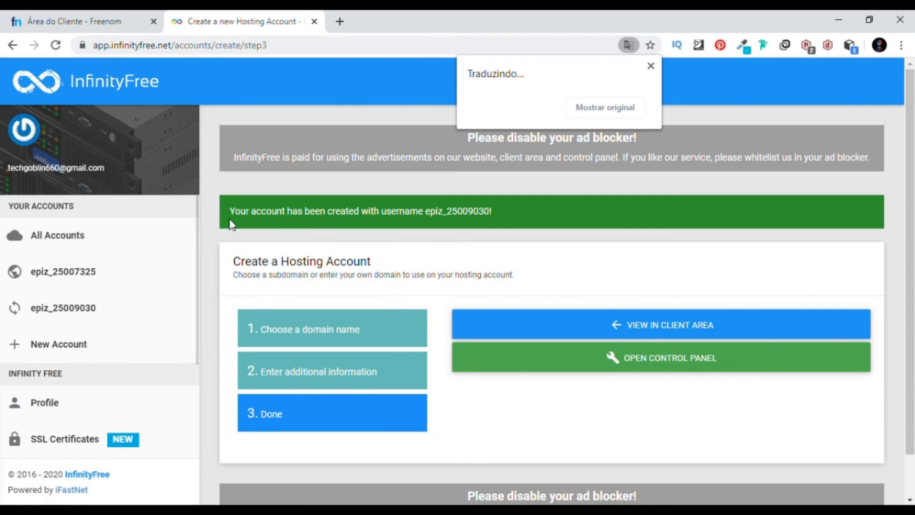
left_click_drag(228, 224, 322, 231)
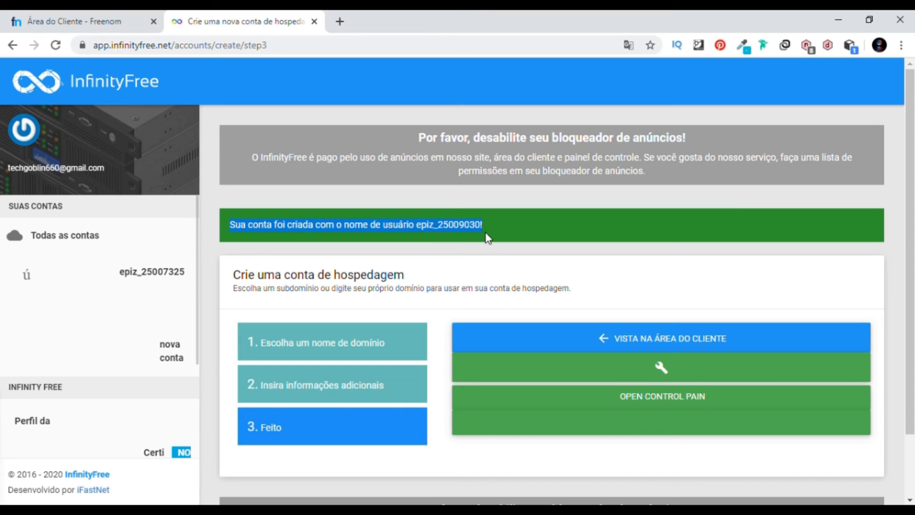
left_click(578, 269)
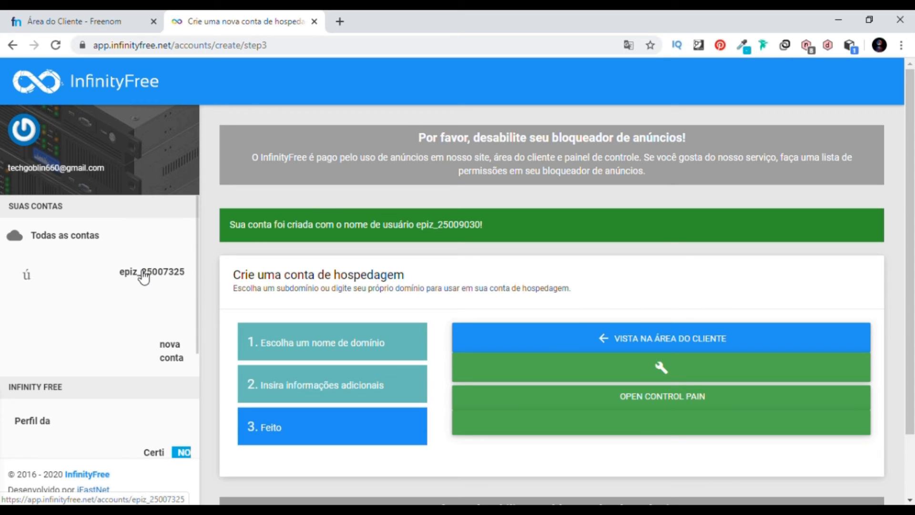
- Copy the domain newtech-tv.ga from its Freenom page and load it in a new browser tab to check the site
left_click(137, 27)
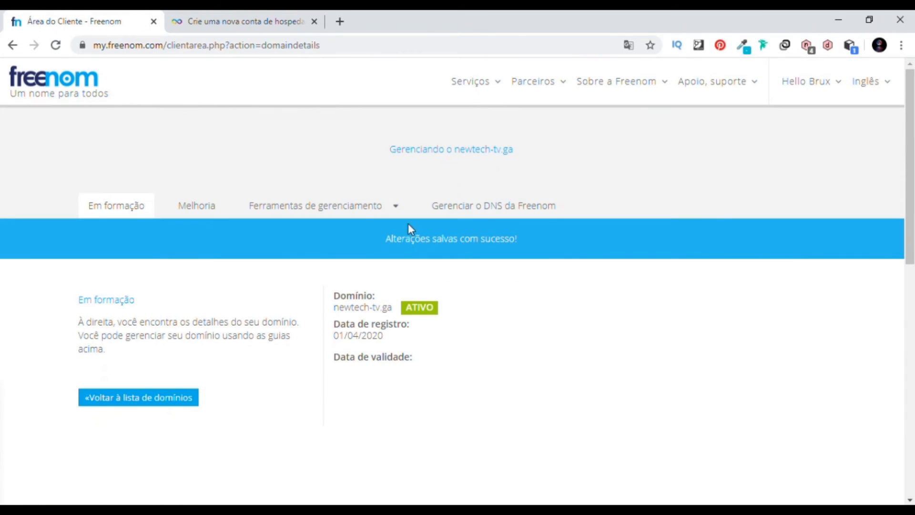
left_click_drag(391, 306, 333, 307)
right_click(348, 309)
left_click(383, 321)
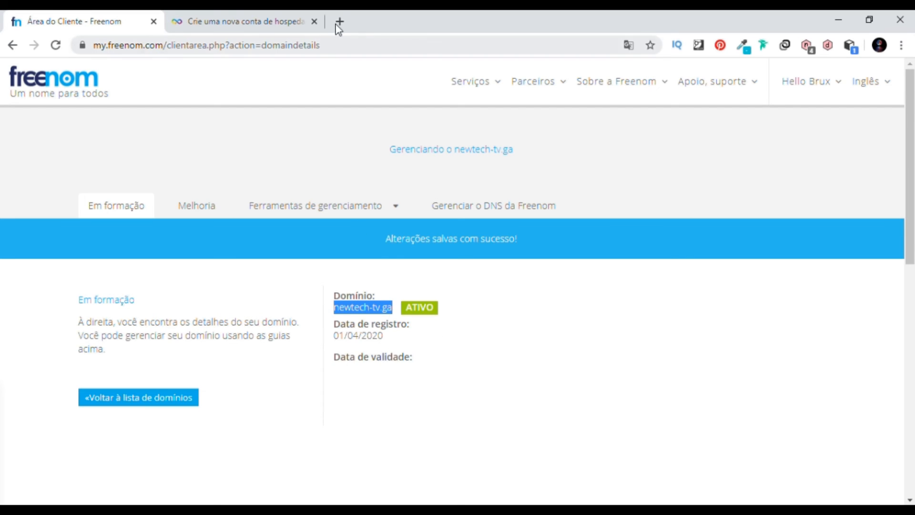
left_click(339, 21)
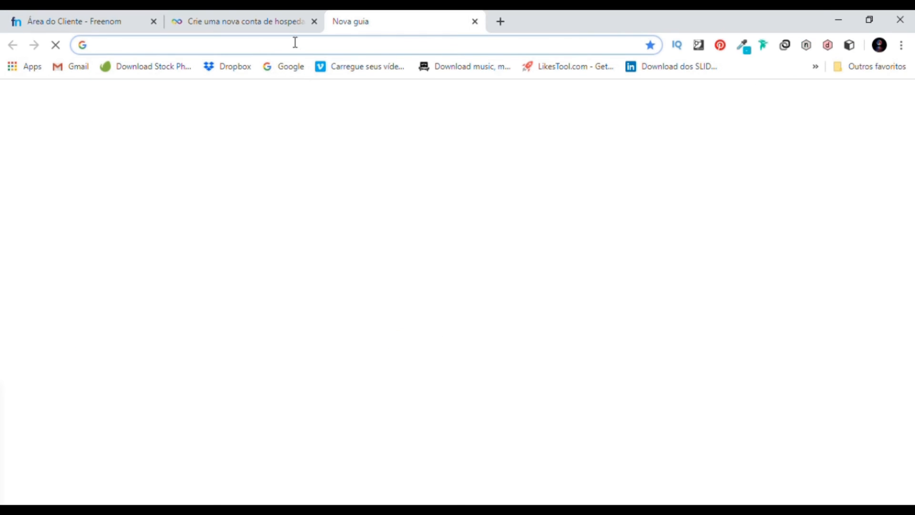
right_click(293, 44)
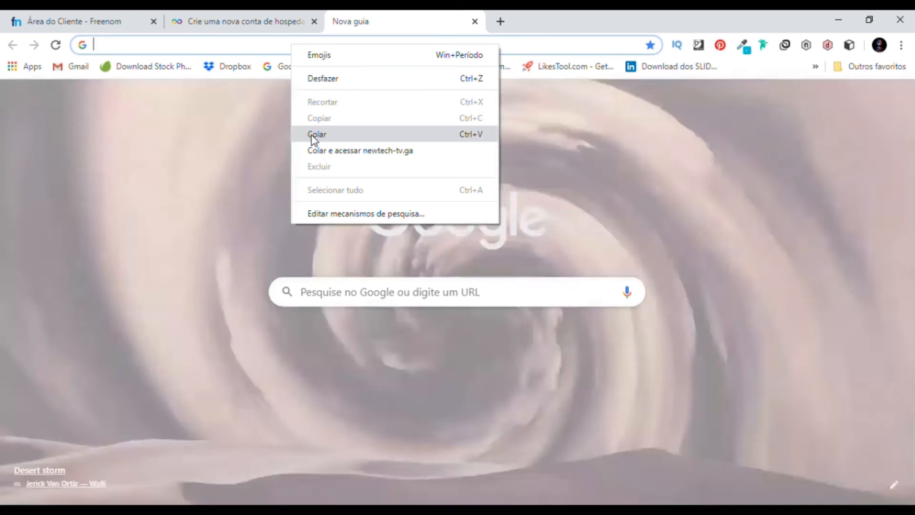
left_click(312, 136)
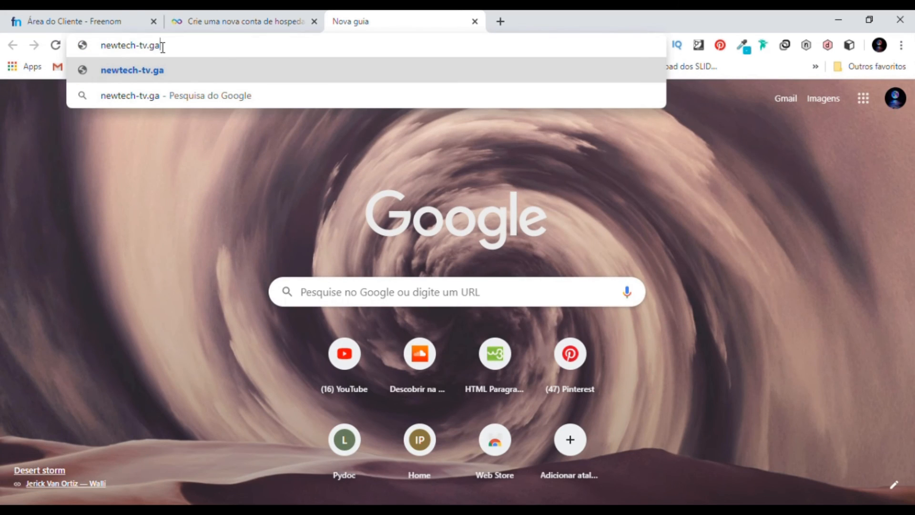
key("Return")
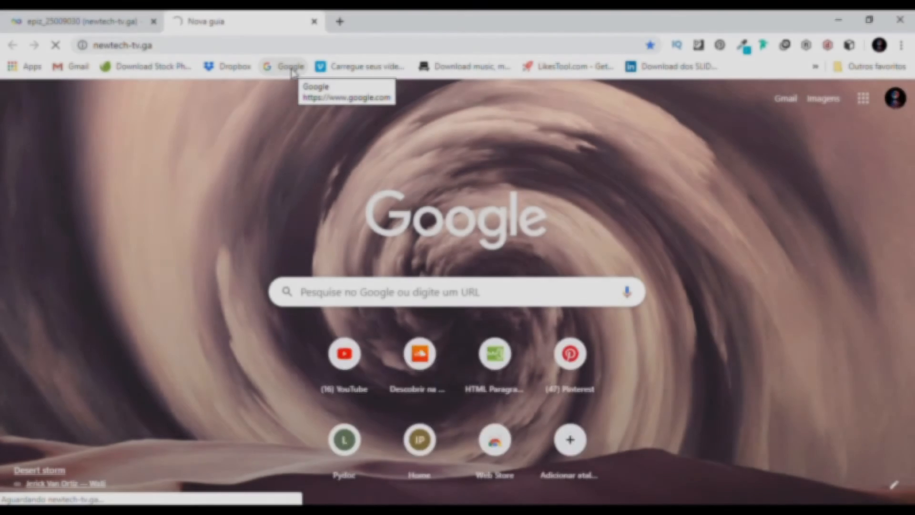
key("Return")
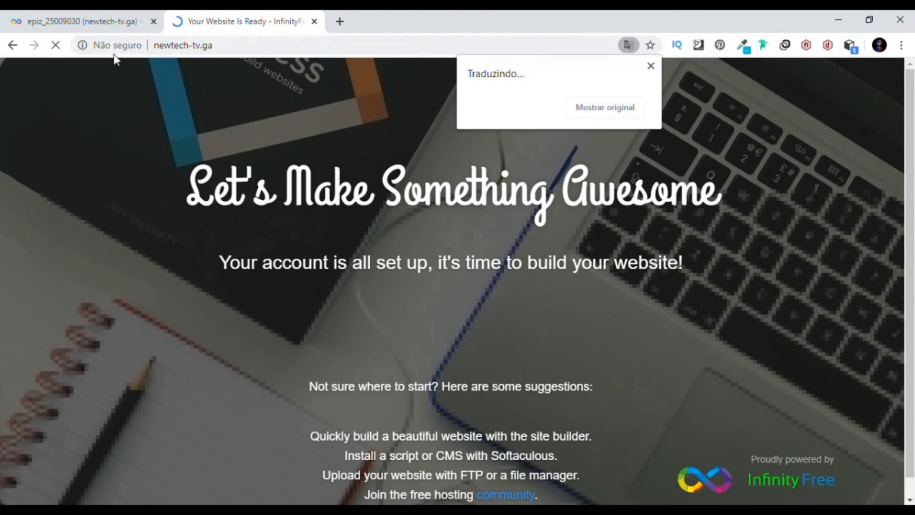
left_click(128, 45)
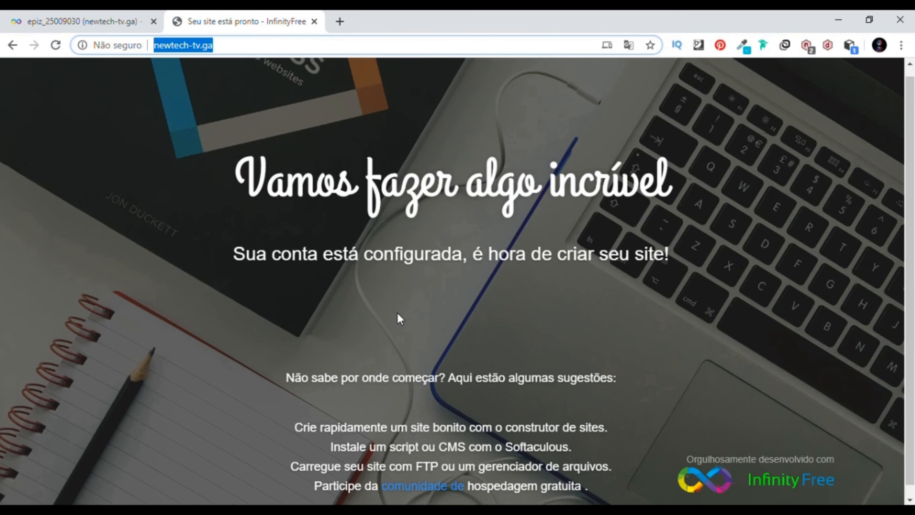
left_click(322, 140)
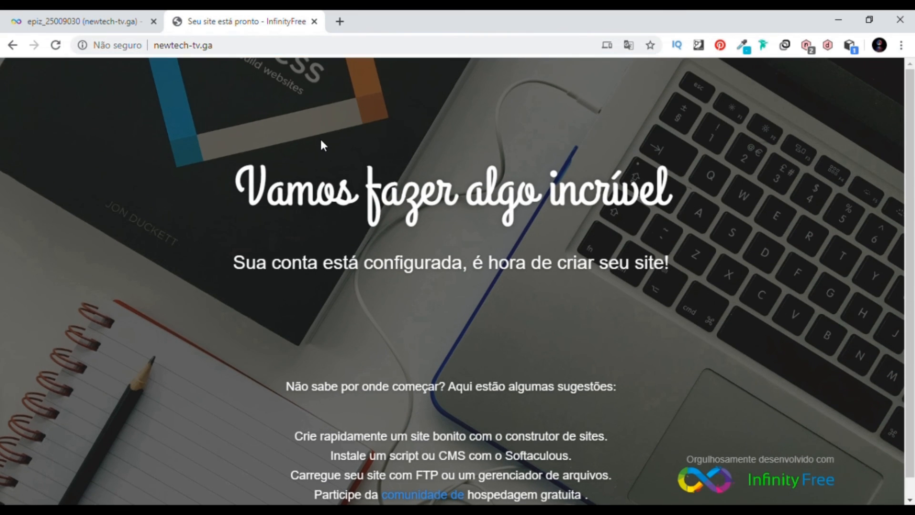
- Return to the hosting account's page on InfinityFree and review its FTP username, host name and port
left_click(138, 23)
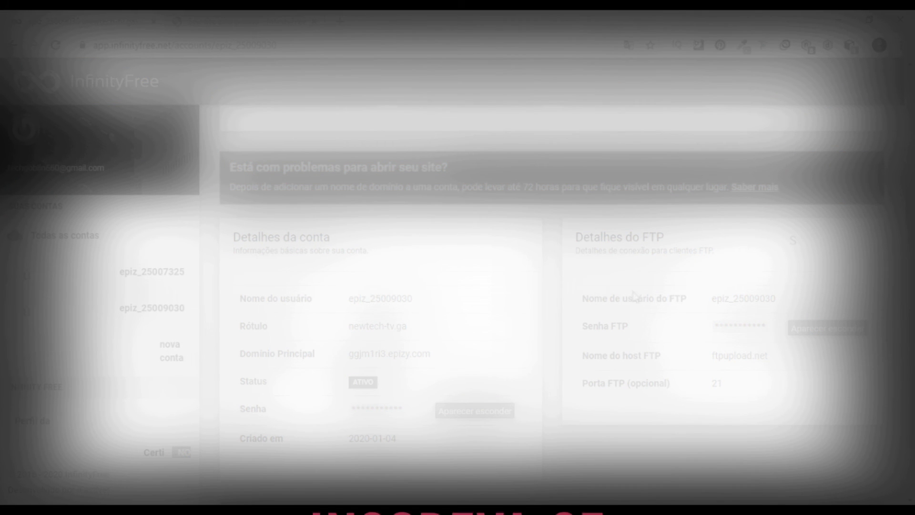
double_click(715, 299)
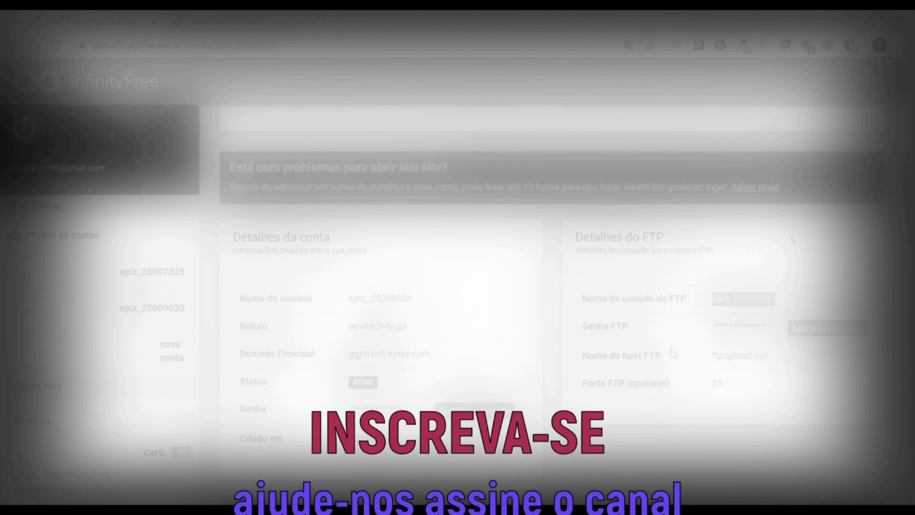
left_click_drag(768, 357, 718, 357)
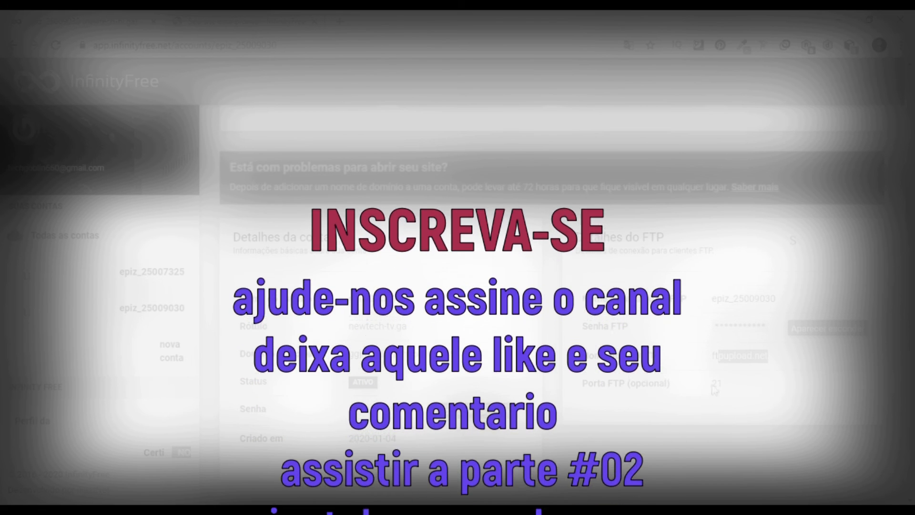
left_click(706, 392)
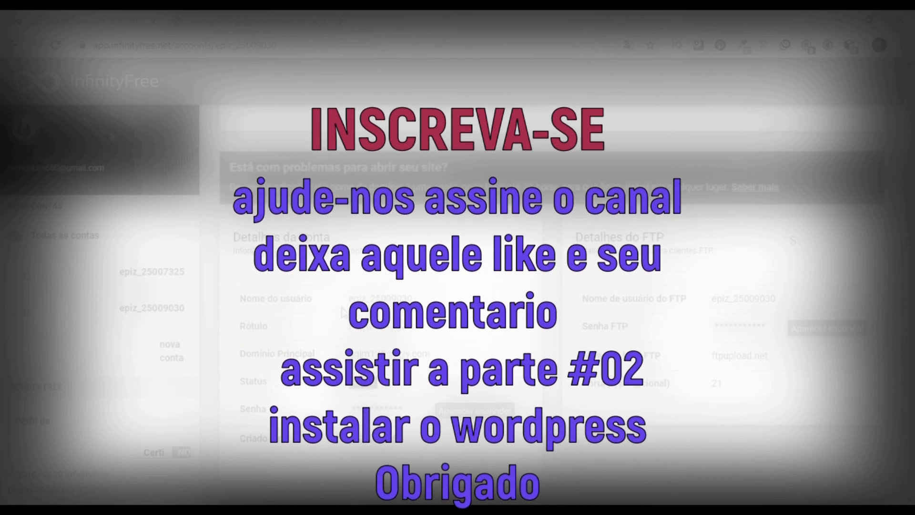
scroll(618, 80, "up", 3)
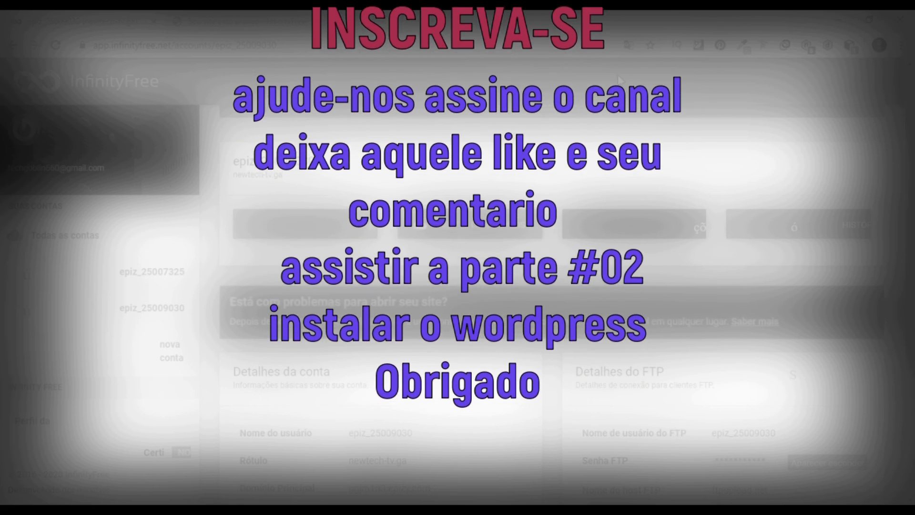